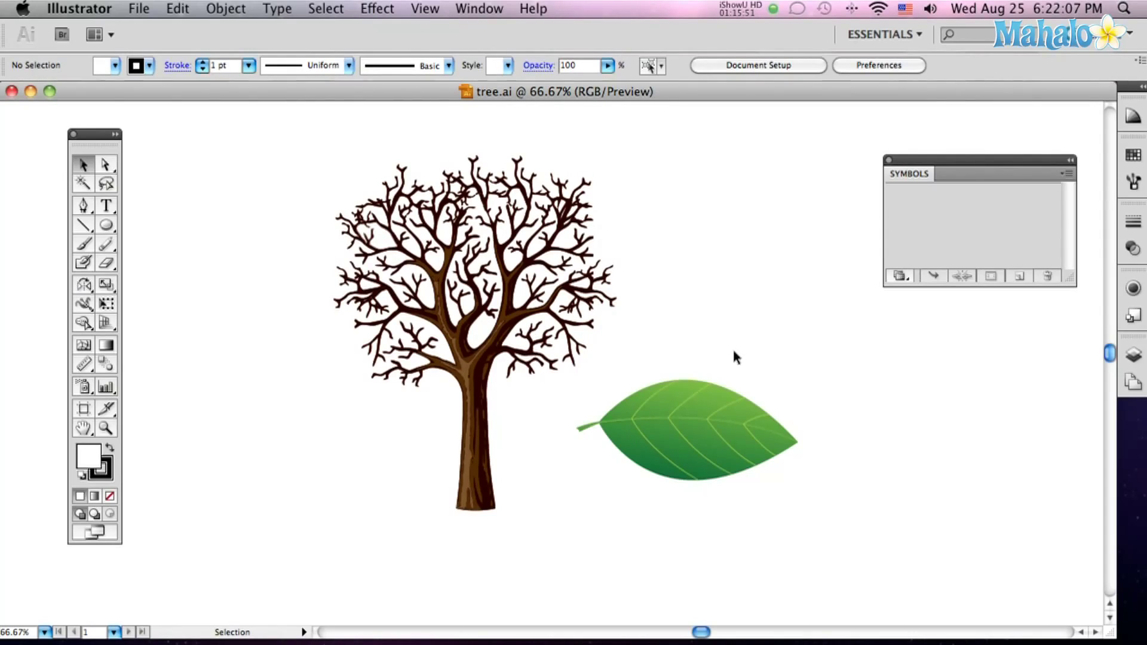
Move the large green leaf upward, shrink it proportionally to a small leaf and place it beside the tree's right-hand branches.
left_click(697, 391)
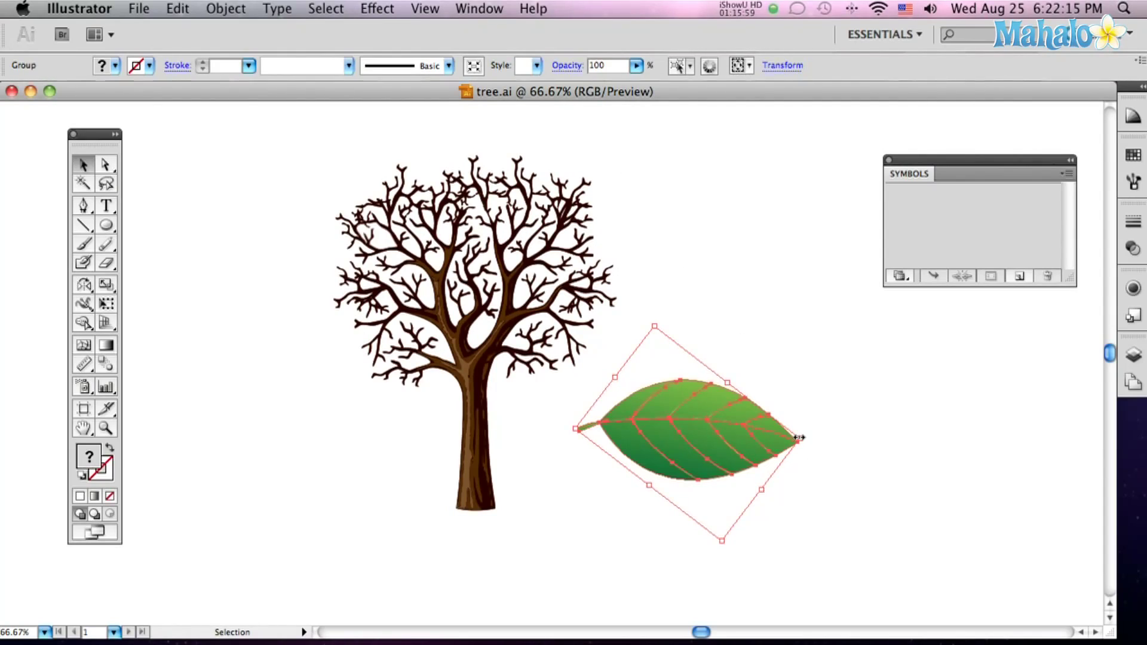
left_click_drag(710, 426, 733, 324)
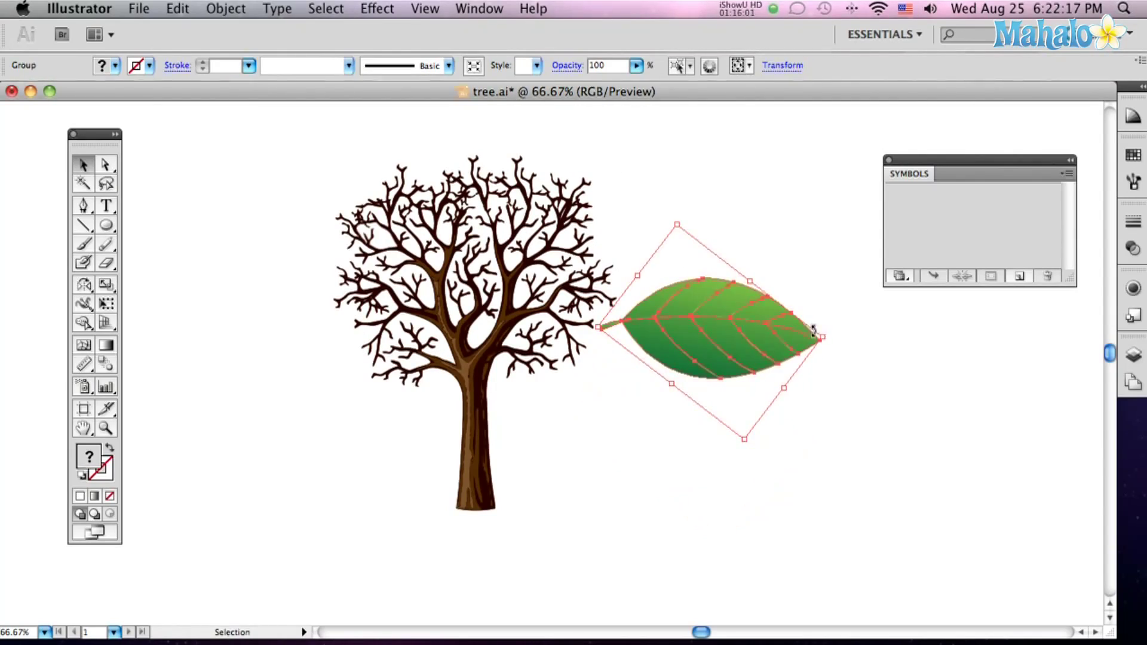
left_click_drag(824, 337, 731, 338)
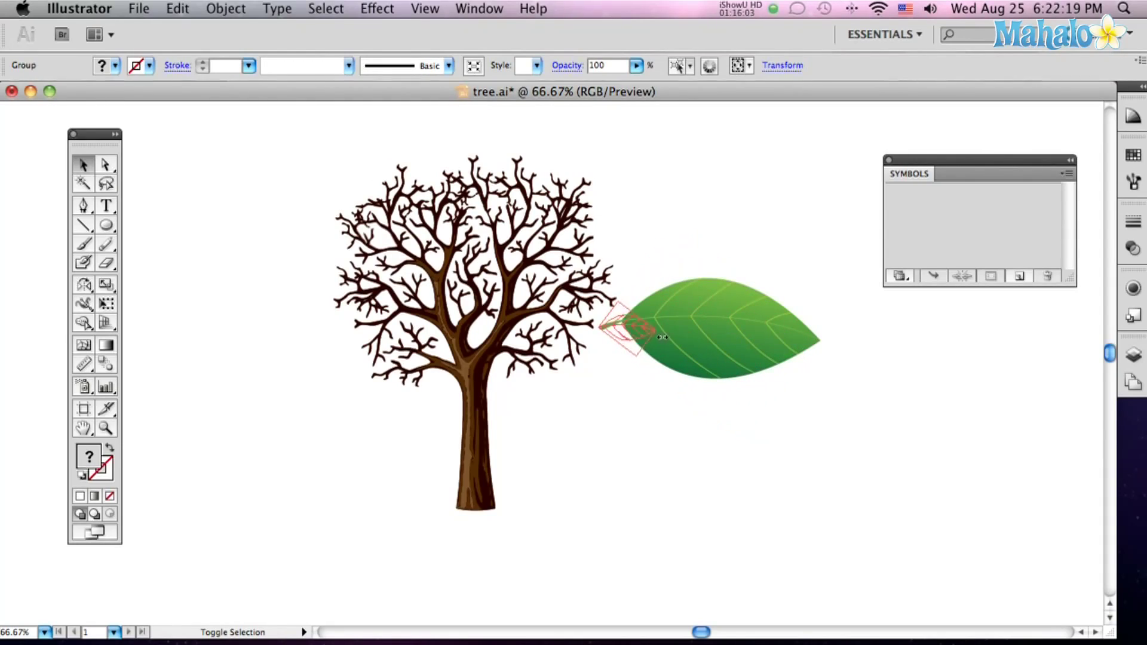
left_click_drag(638, 335, 640, 327)
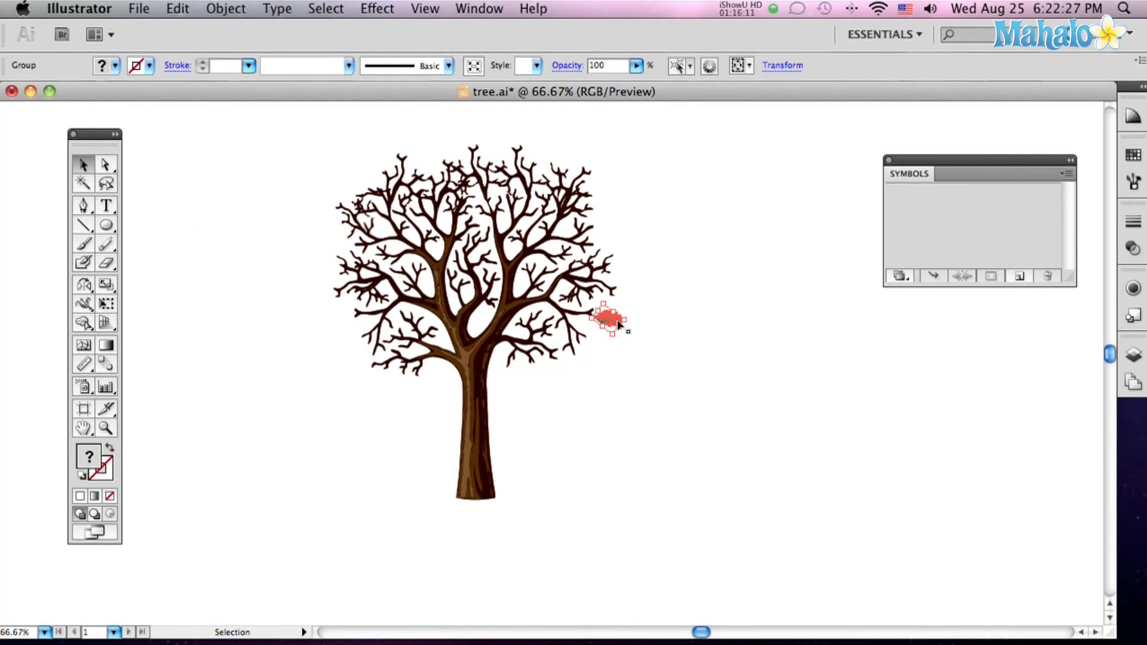
Turn the small leaf artwork into a new symbol named Leaf with the Graphic type.
left_click_drag(958, 158, 859, 168)
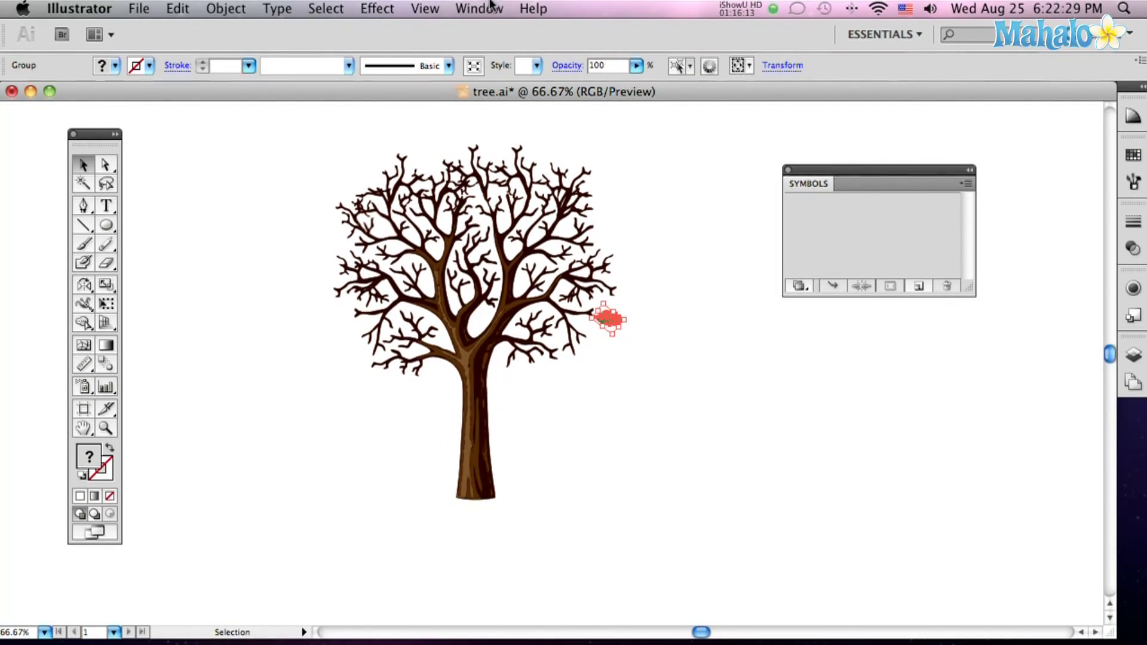
left_click(485, 8)
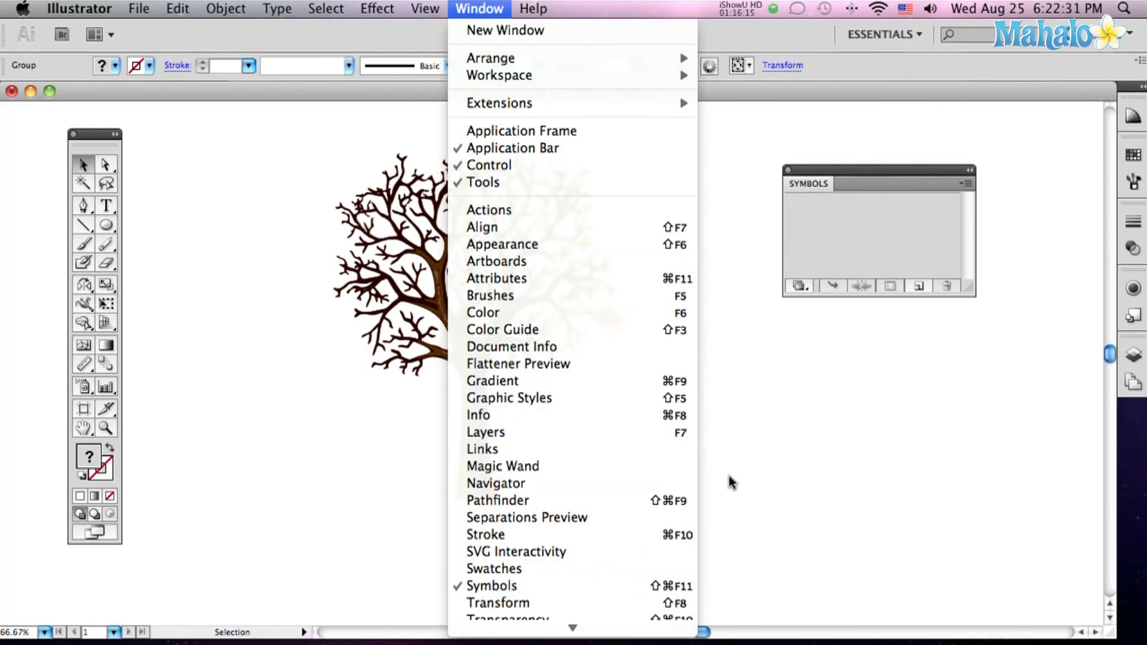
left_click(663, 324)
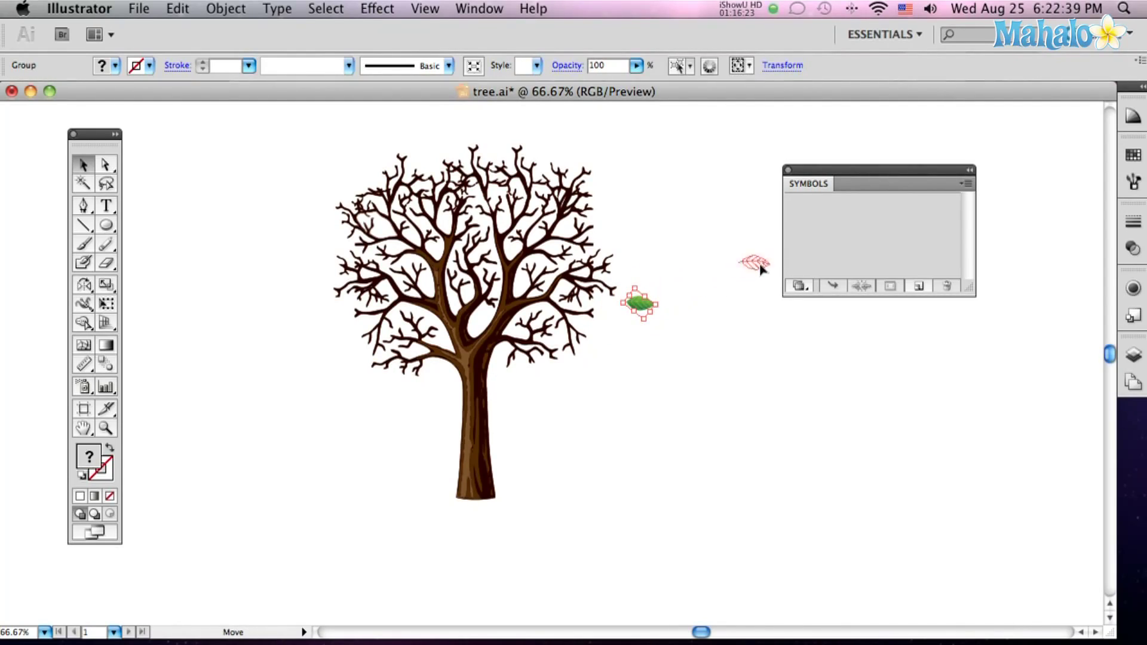
left_click_drag(835, 246, 835, 247)
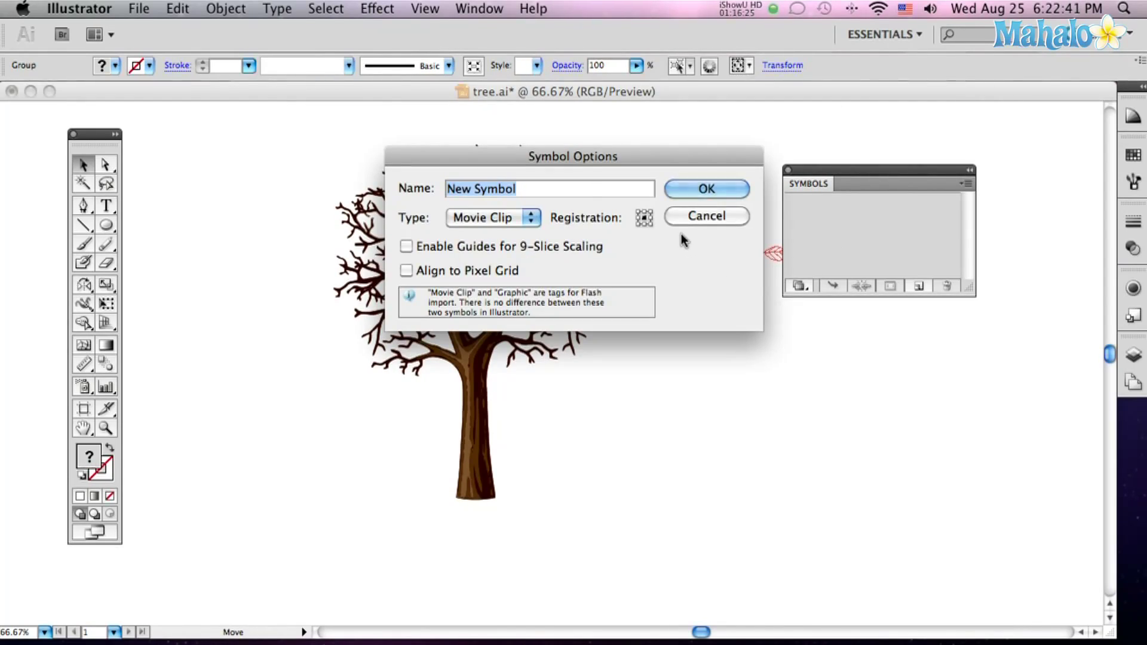
left_click(532, 218)
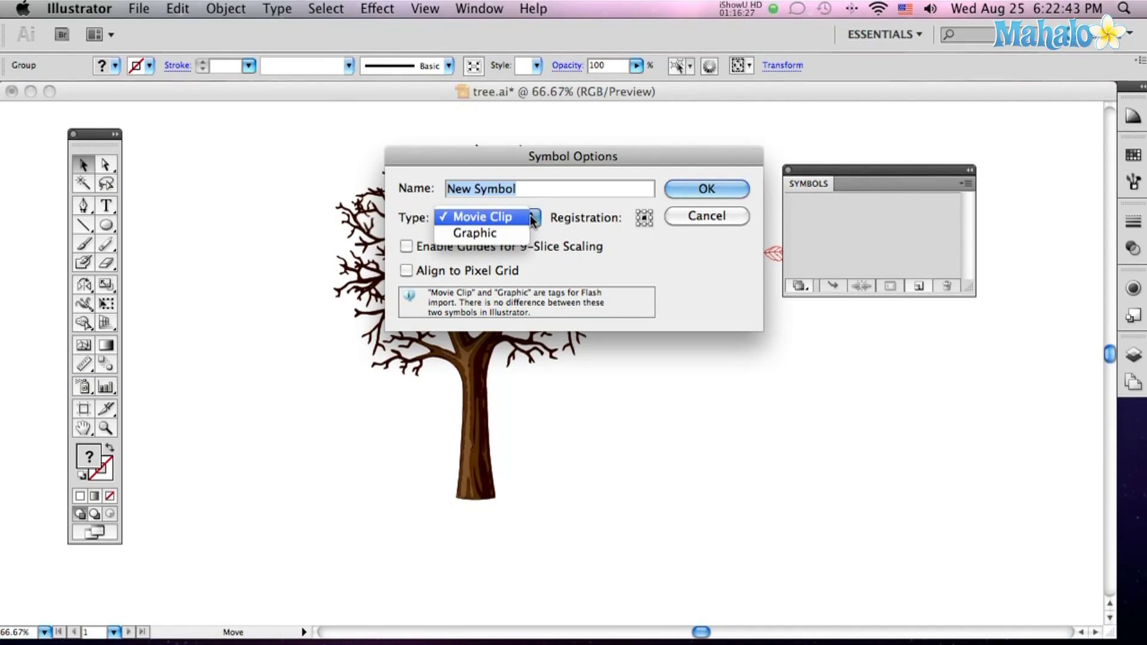
left_click(521, 233)
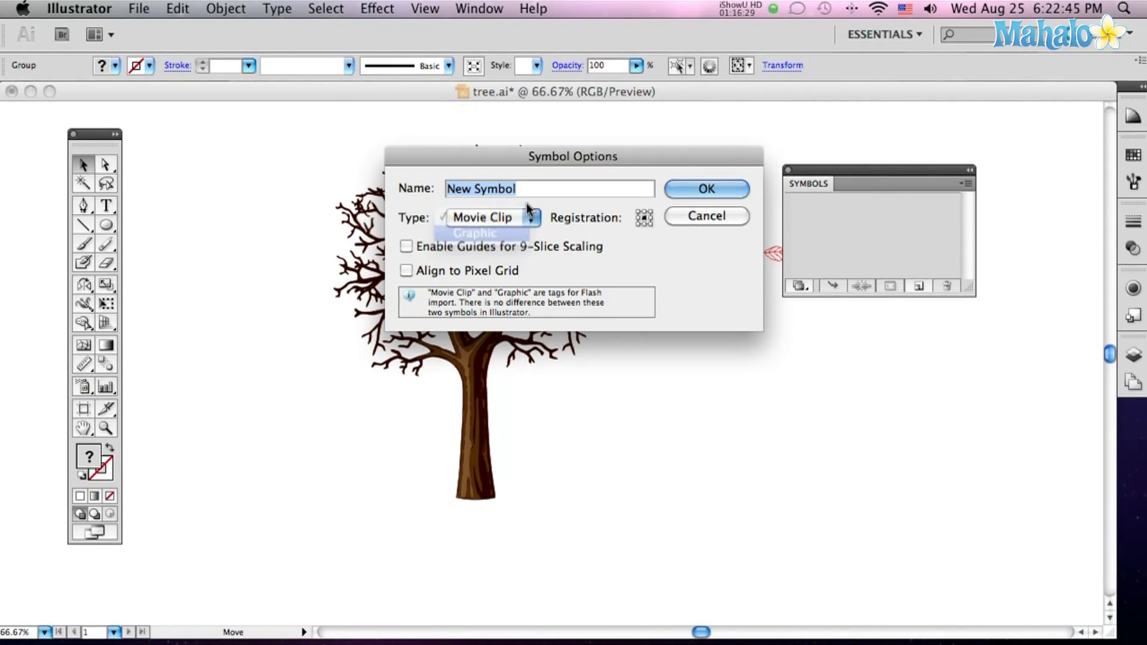
type("Leaf")
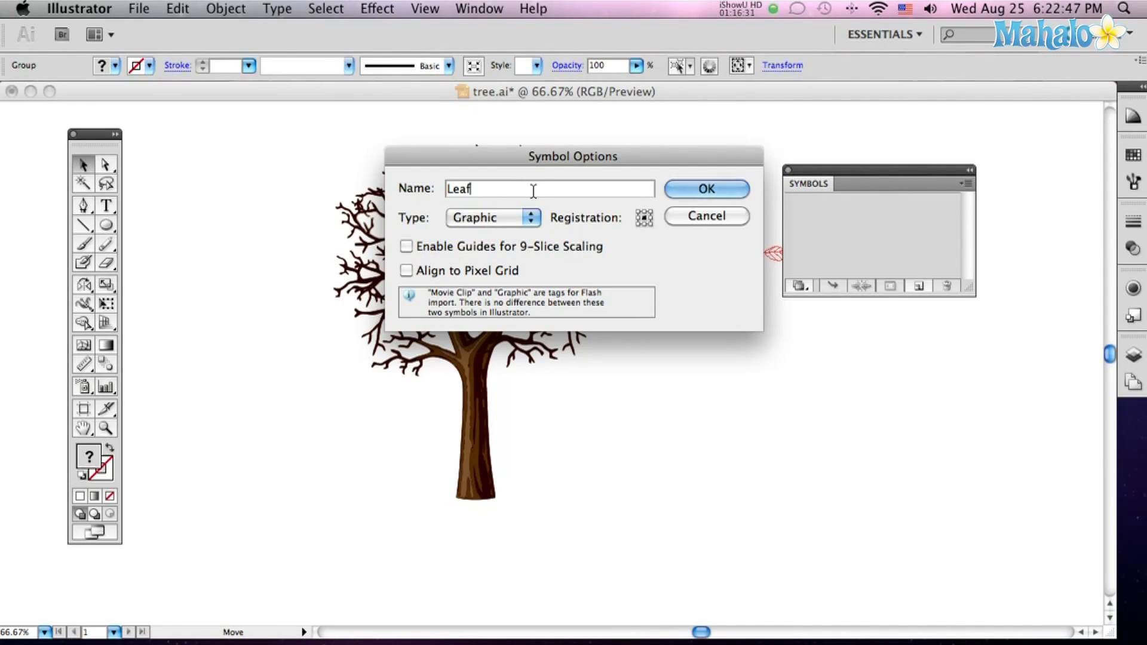
key("Return")
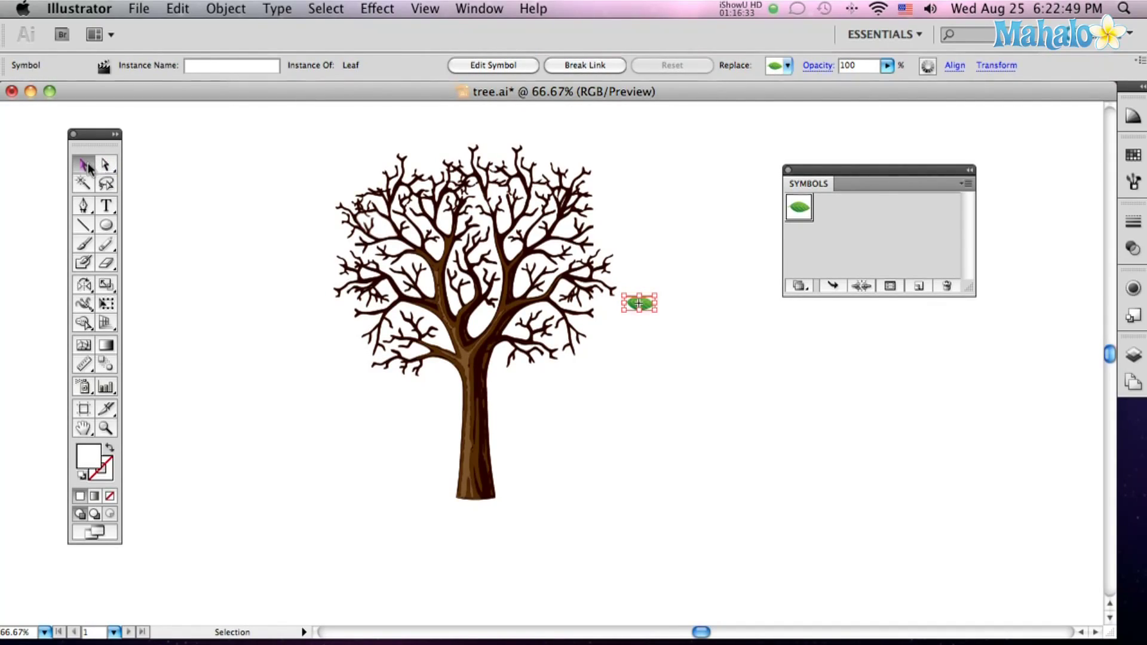
Delete the original leaf next to the tree from the artboard, keeping its symbol.
left_click(694, 247)
left_click(640, 300)
key("Delete")
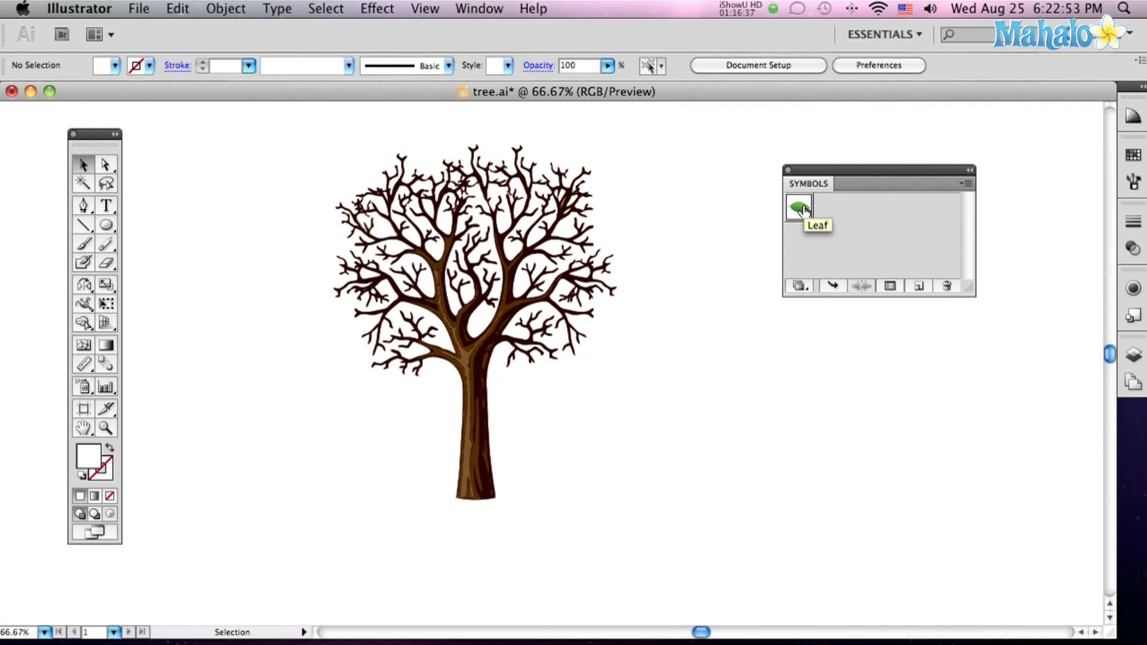
Place three individual Leaf symbol instances one above another along the branches on the tree's right edge.
left_click_drag(602, 255, 603, 255)
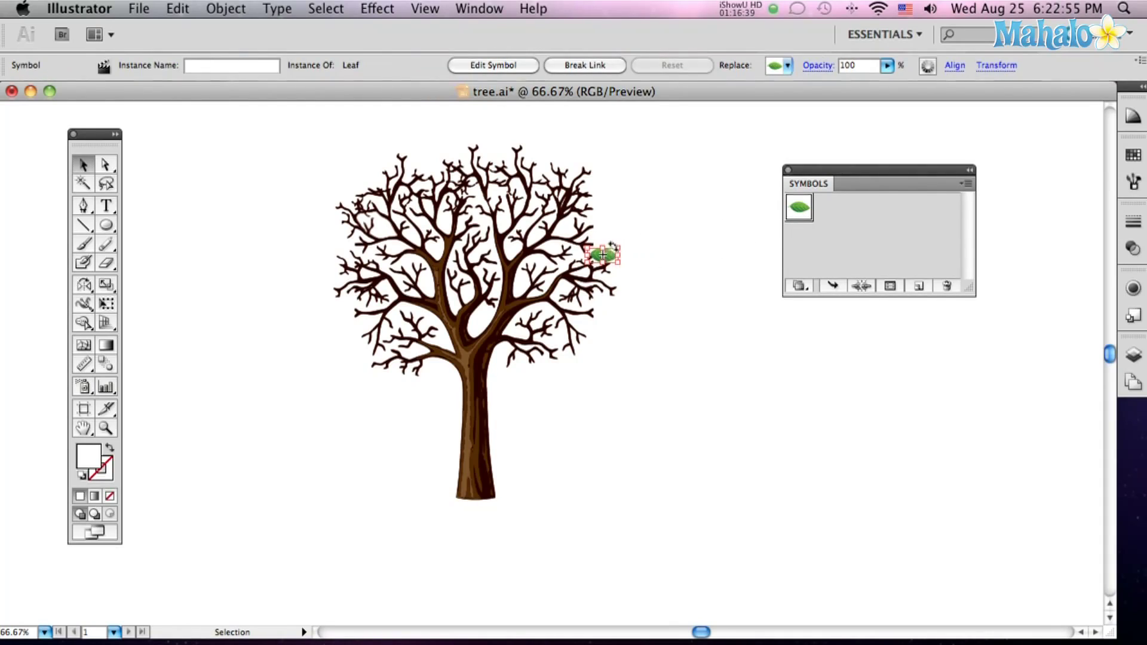
left_click(699, 207)
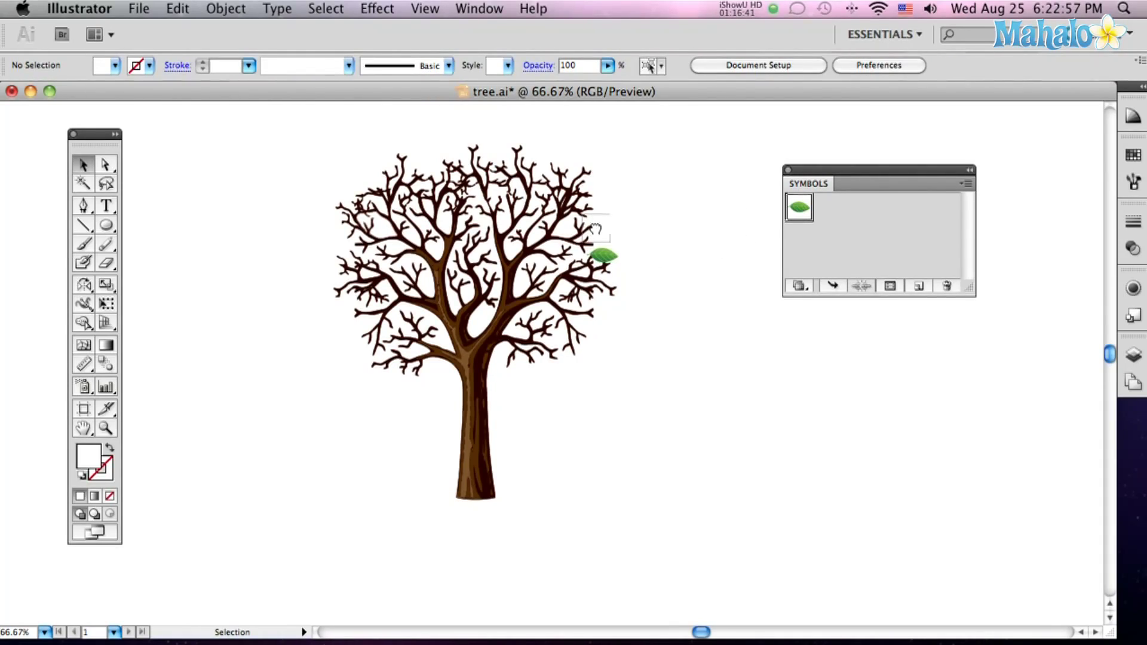
left_click_drag(595, 229, 596, 228)
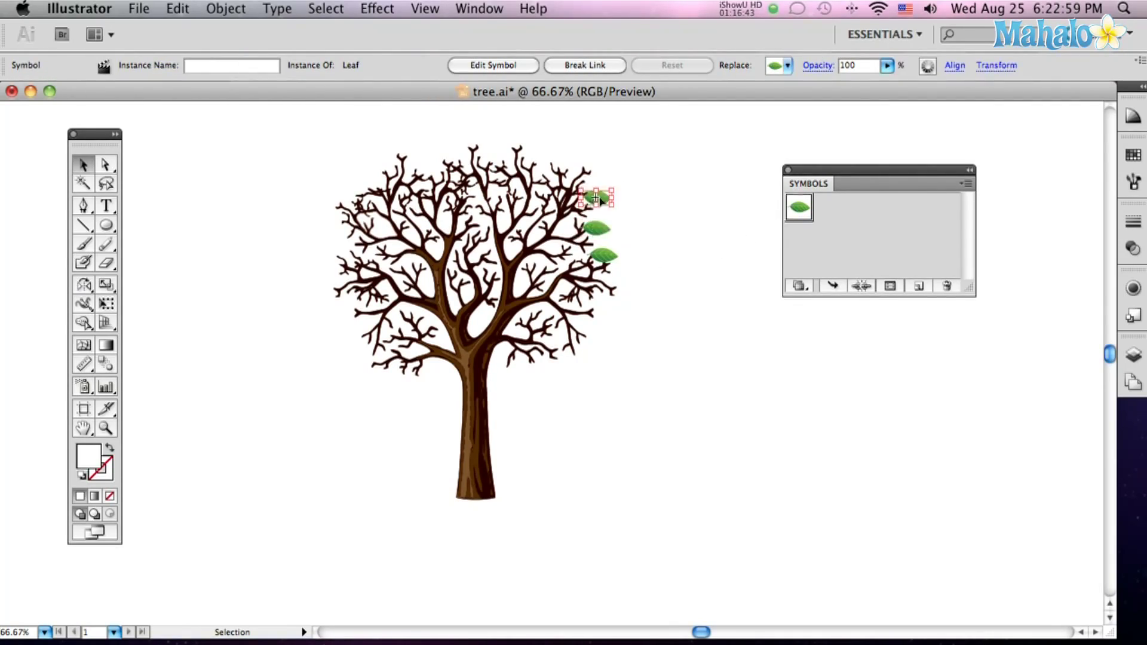
left_click_drag(542, 262, 567, 271)
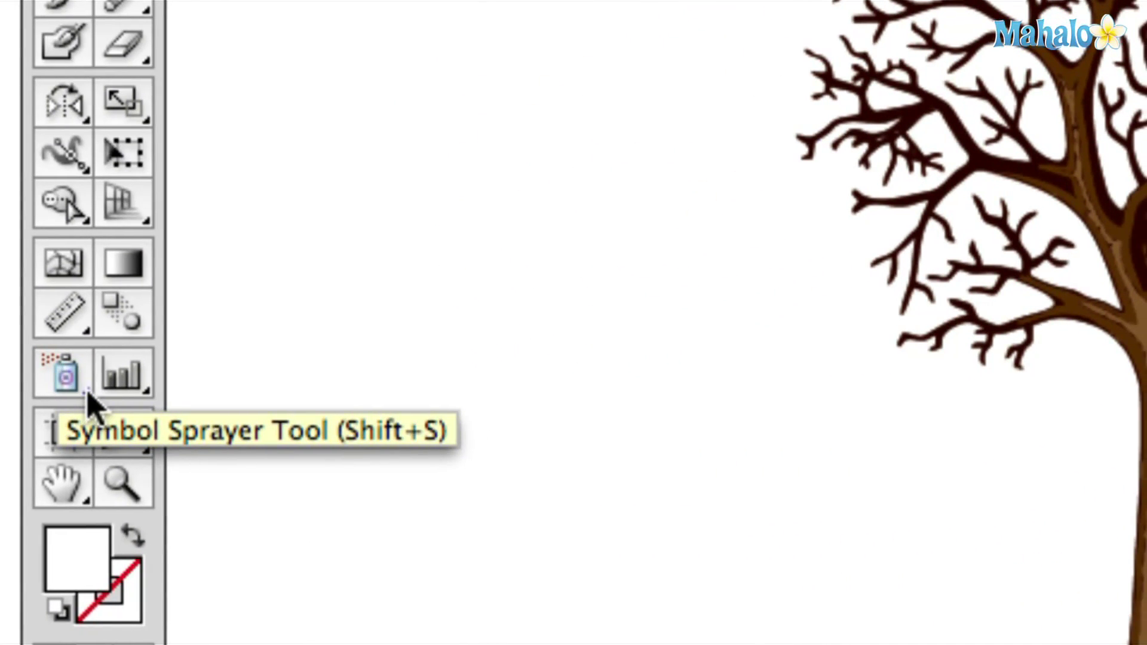
Detach the Symbol Sprayer tool group beside the toolbox and spray Leaf symbols across the whole crown of the tree.
mouse_move(88, 396)
left_mouse_down()
mouse_move(87, 385)
mouse_move(438, 429)
left_mouse_up()
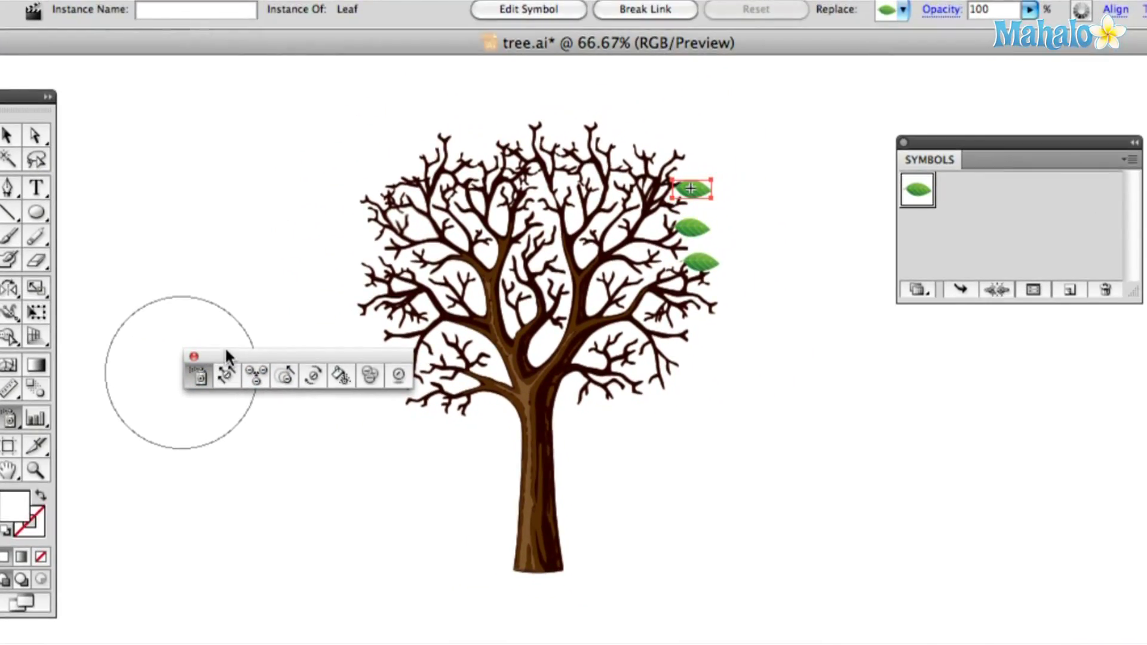
left_click_drag(225, 355, 122, 185)
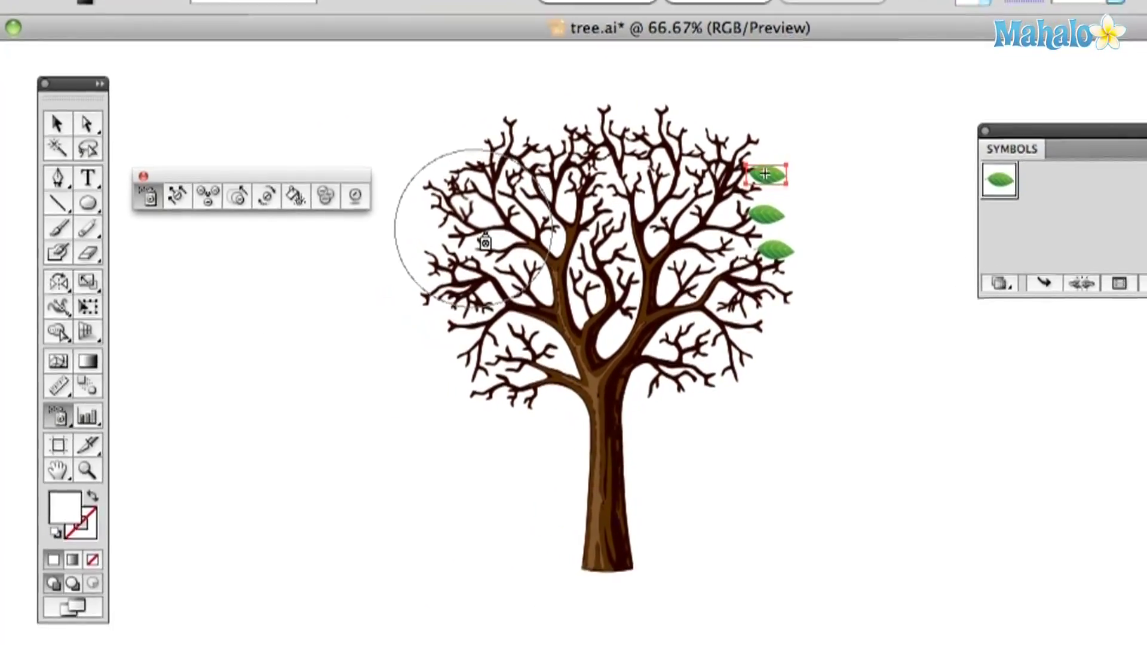
left_click_drag(507, 228, 531, 199)
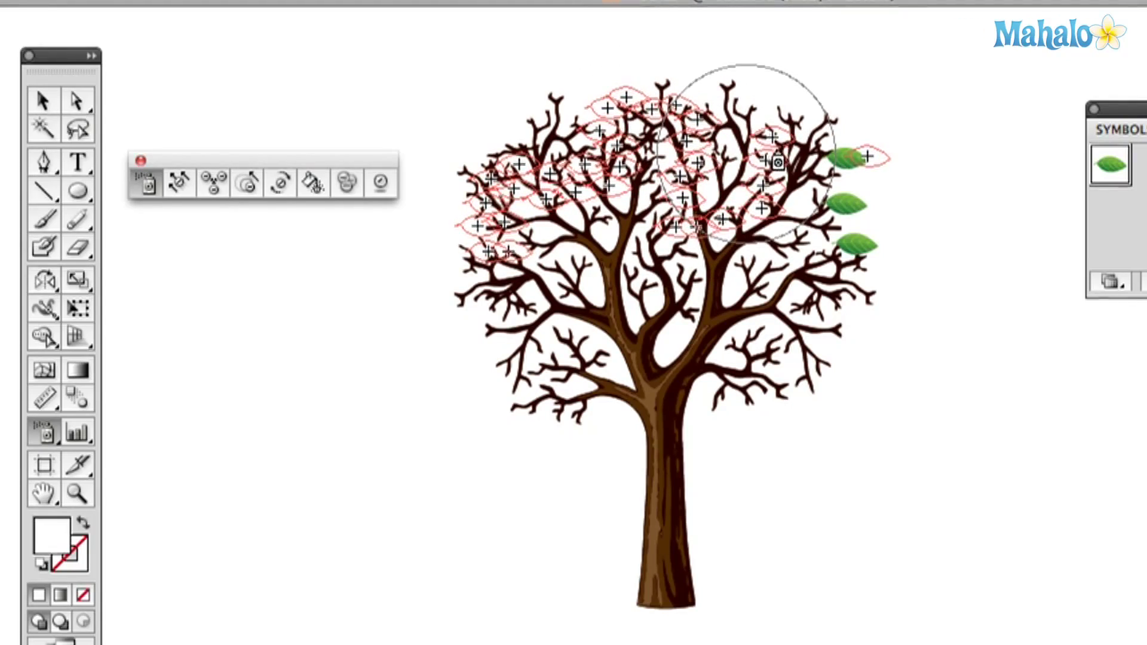
mouse_move(778, 161)
left_mouse_down()
mouse_move(810, 203)
mouse_move(778, 230)
left_mouse_up()
mouse_move(794, 336)
left_mouse_down()
mouse_move(779, 357)
mouse_move(740, 358)
mouse_move(714, 284)
mouse_move(655, 292)
mouse_move(654, 304)
mouse_move(608, 256)
mouse_move(559, 301)
mouse_move(547, 344)
mouse_move(577, 394)
left_mouse_up()
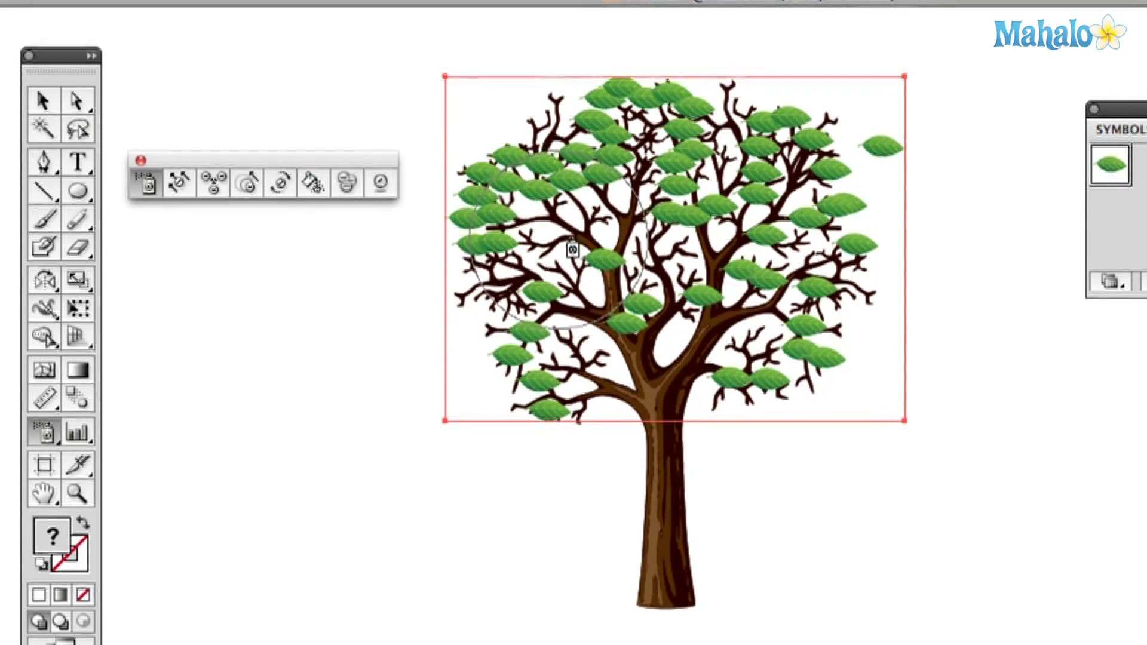
mouse_move(572, 250)
left_mouse_down()
mouse_move(609, 258)
mouse_move(598, 275)
mouse_move(663, 316)
mouse_move(629, 388)
mouse_move(629, 370)
mouse_move(758, 357)
mouse_move(741, 344)
left_mouse_up()
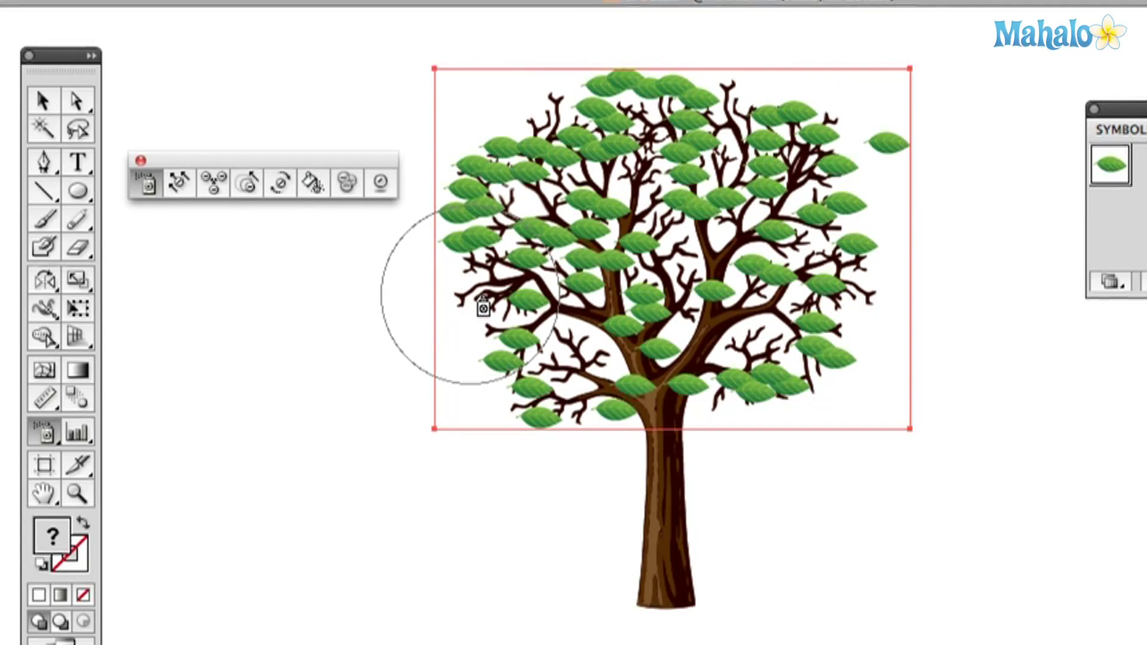
Shift the sprayed leaves with the Symbol Shifter, bringing the stray one on the right inward and adjusting the outer and lower ones.
left_click(180, 185)
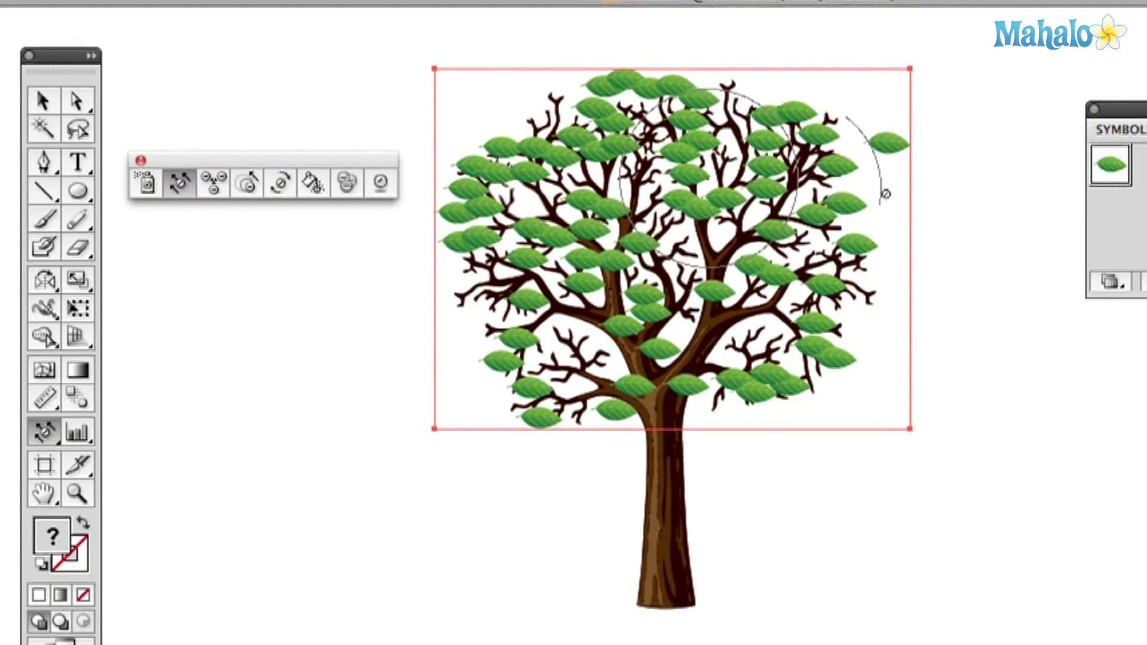
mouse_move(909, 146)
left_mouse_down()
mouse_move(761, 143)
mouse_move(831, 157)
left_mouse_up()
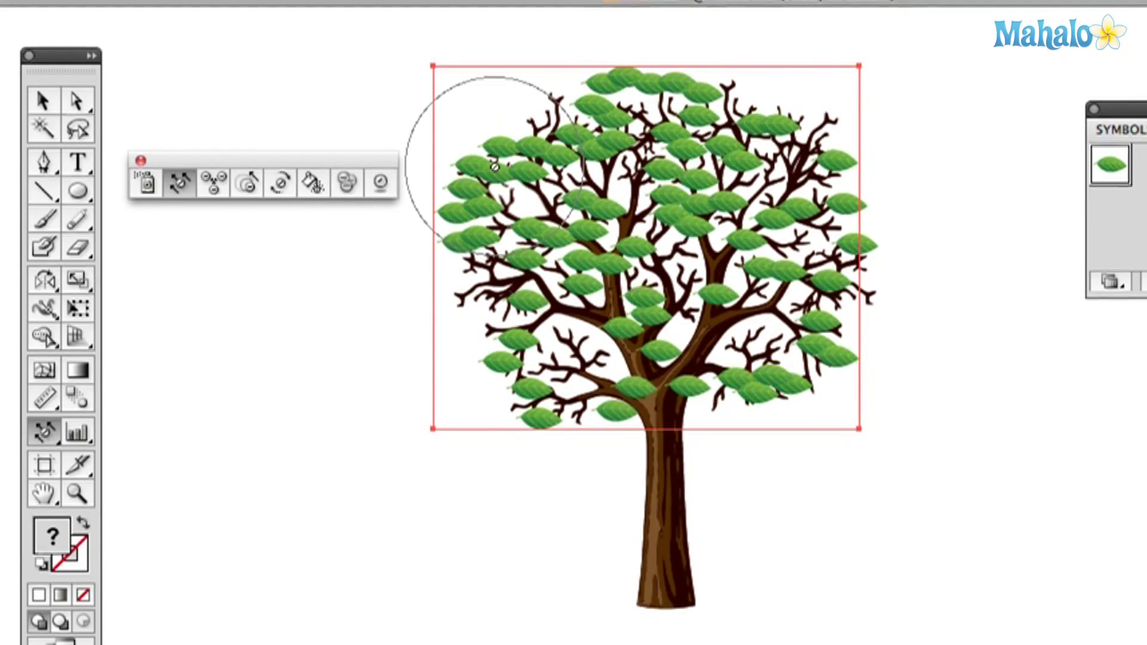
mouse_move(486, 141)
left_mouse_down()
mouse_move(478, 159)
mouse_move(523, 176)
mouse_move(573, 150)
mouse_move(586, 91)
mouse_move(605, 98)
left_mouse_up()
left_click_drag(591, 329, 599, 276)
left_click_drag(785, 377, 739, 325)
left_click_drag(597, 404, 604, 348)
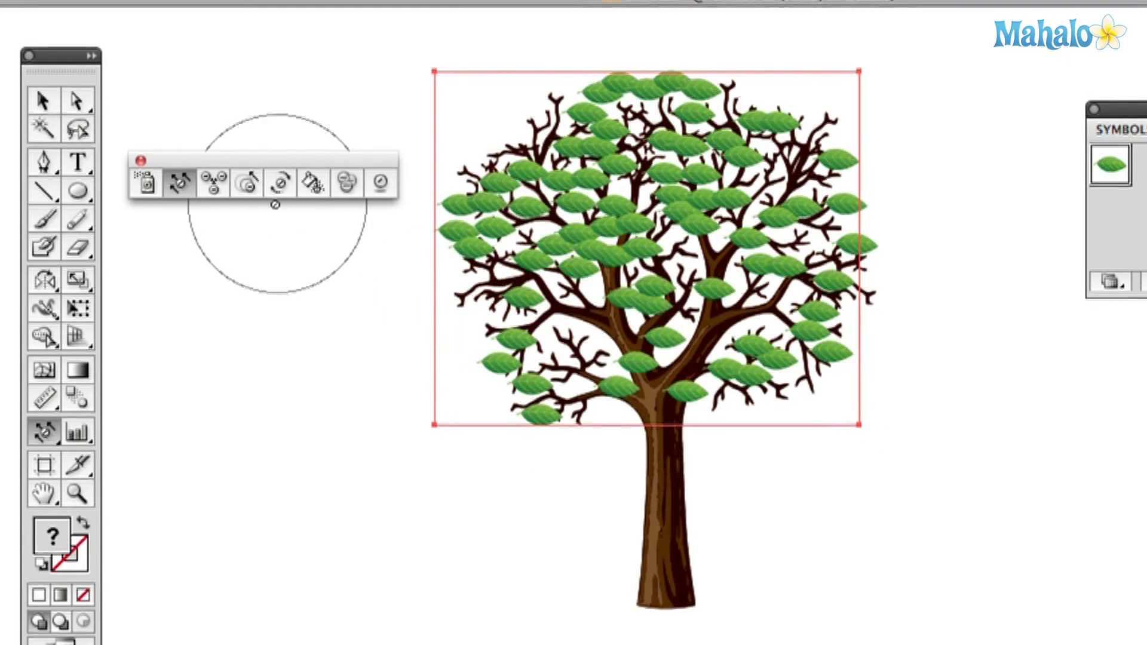
Pull the leaves in the left, middle and lower-right crown closer together with the Symbol Scruncher.
left_click(219, 178)
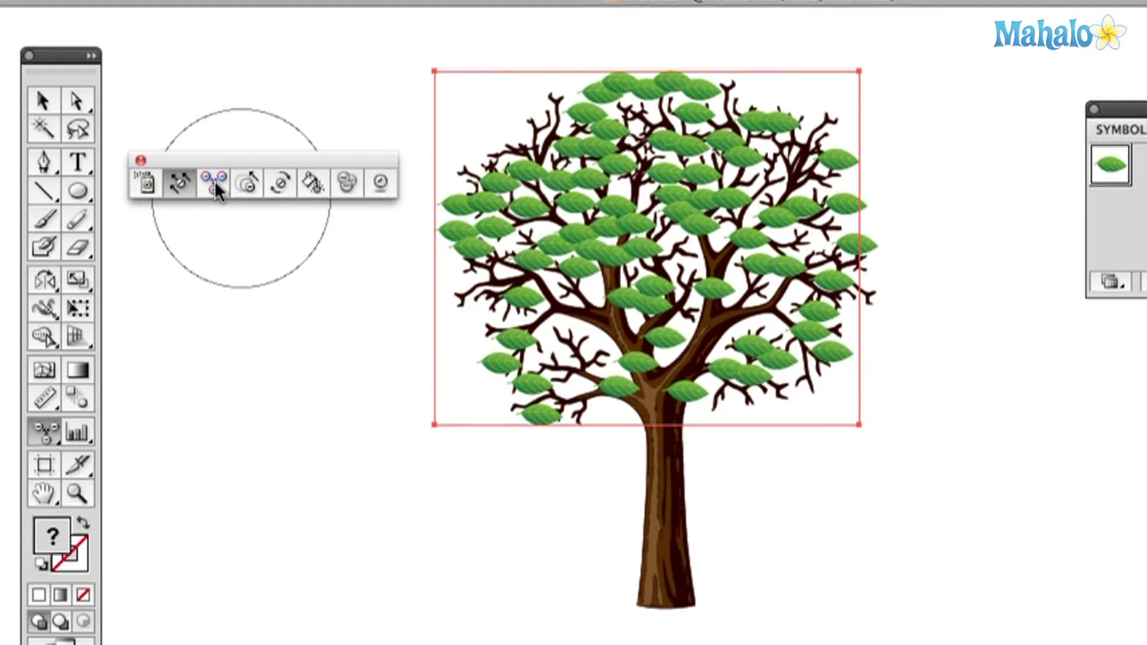
mouse_move(538, 208)
left_mouse_down()
mouse_move(519, 179)
mouse_move(502, 203)
mouse_move(514, 257)
mouse_move(535, 280)
left_mouse_up()
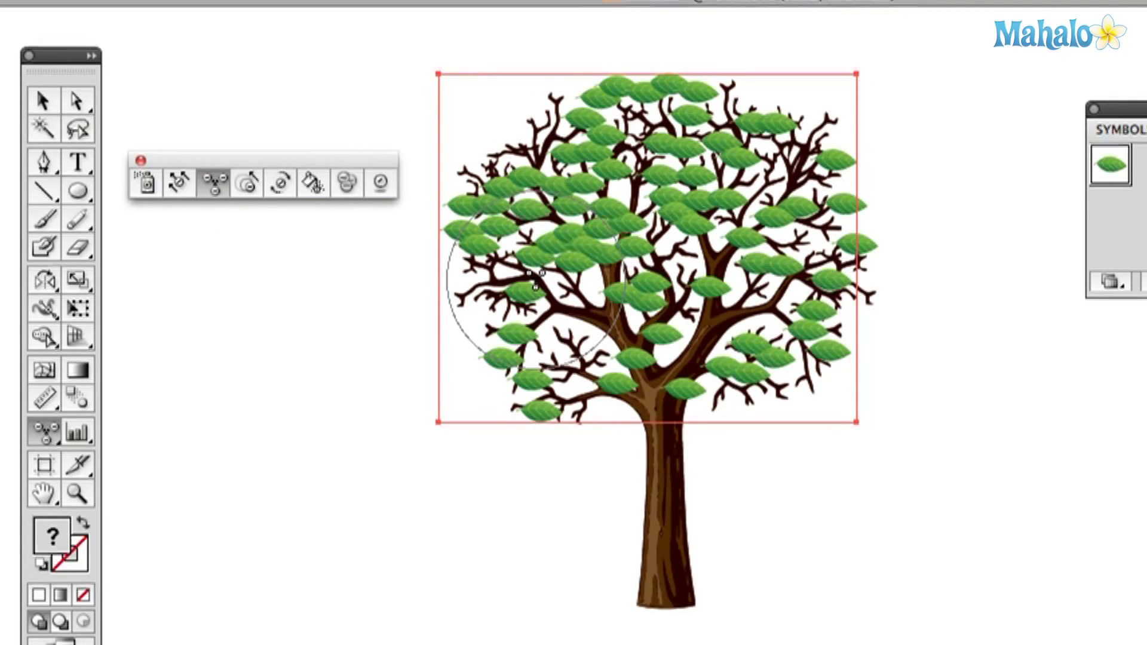
mouse_move(717, 195)
left_mouse_down()
mouse_move(699, 227)
mouse_move(665, 246)
mouse_move(654, 280)
left_mouse_up()
mouse_move(769, 323)
left_mouse_down()
mouse_move(757, 288)
mouse_move(777, 299)
left_mouse_up()
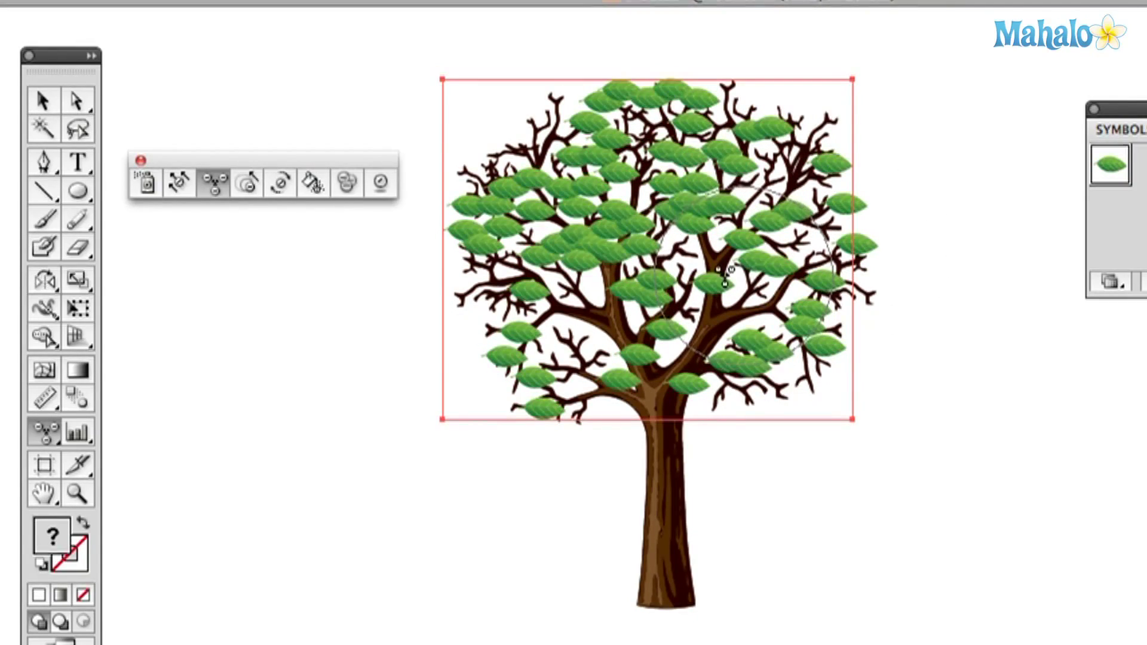
Enlarge leaves across the crown and on the lower-left branches with the Symbol Sizer.
left_click(253, 178)
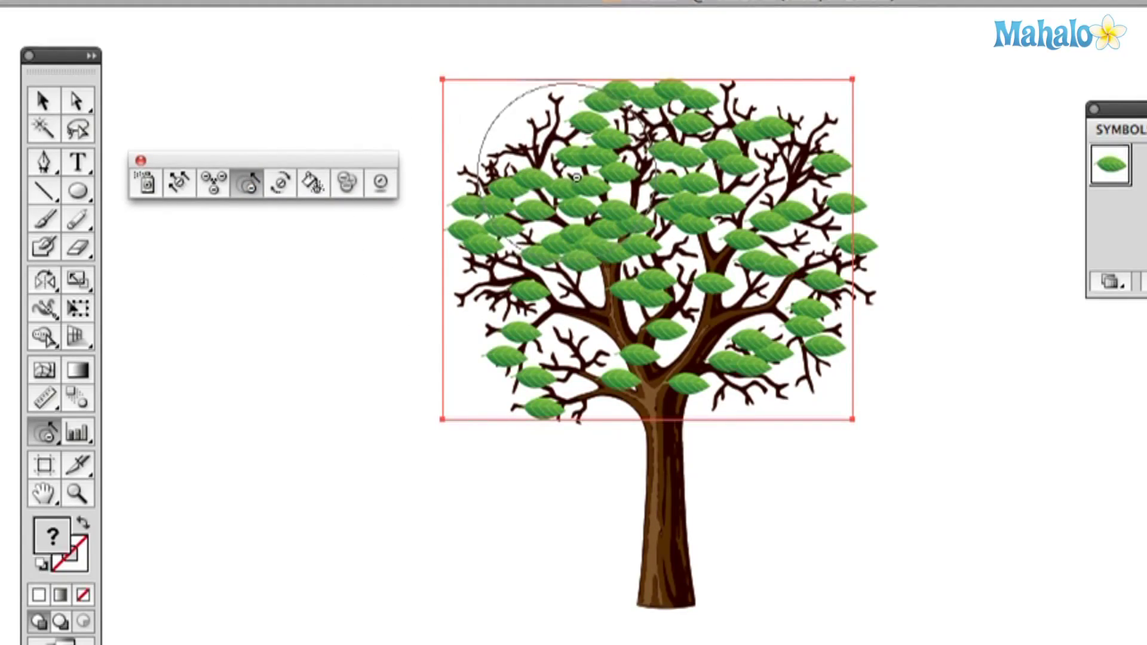
left_click_drag(635, 158, 663, 150)
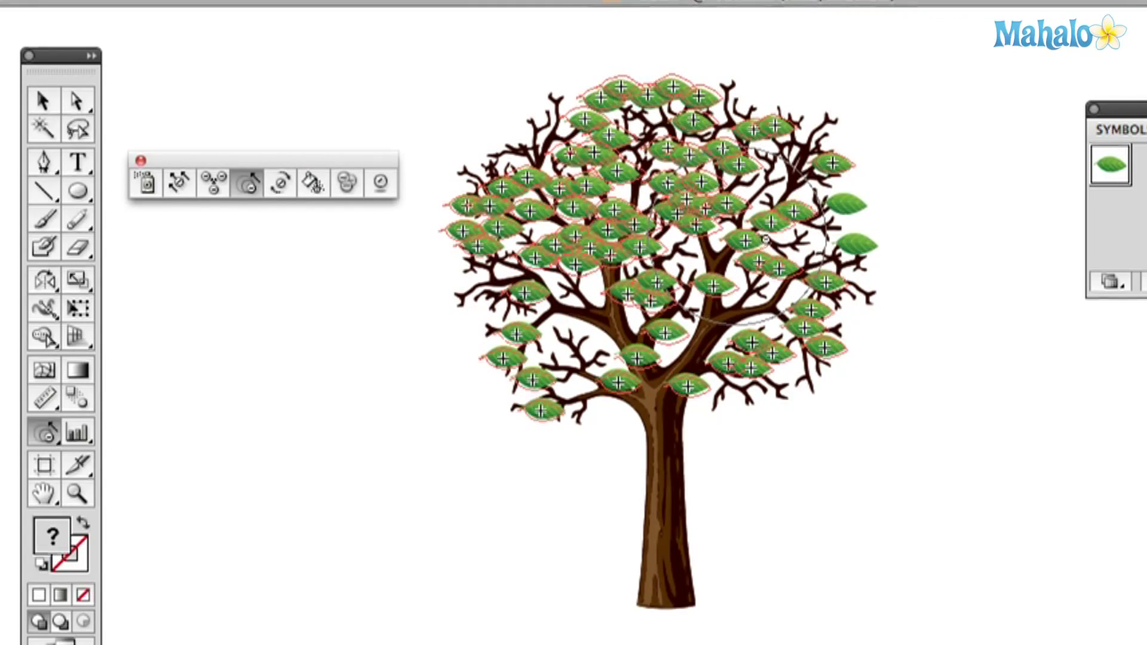
left_click_drag(774, 210, 769, 249)
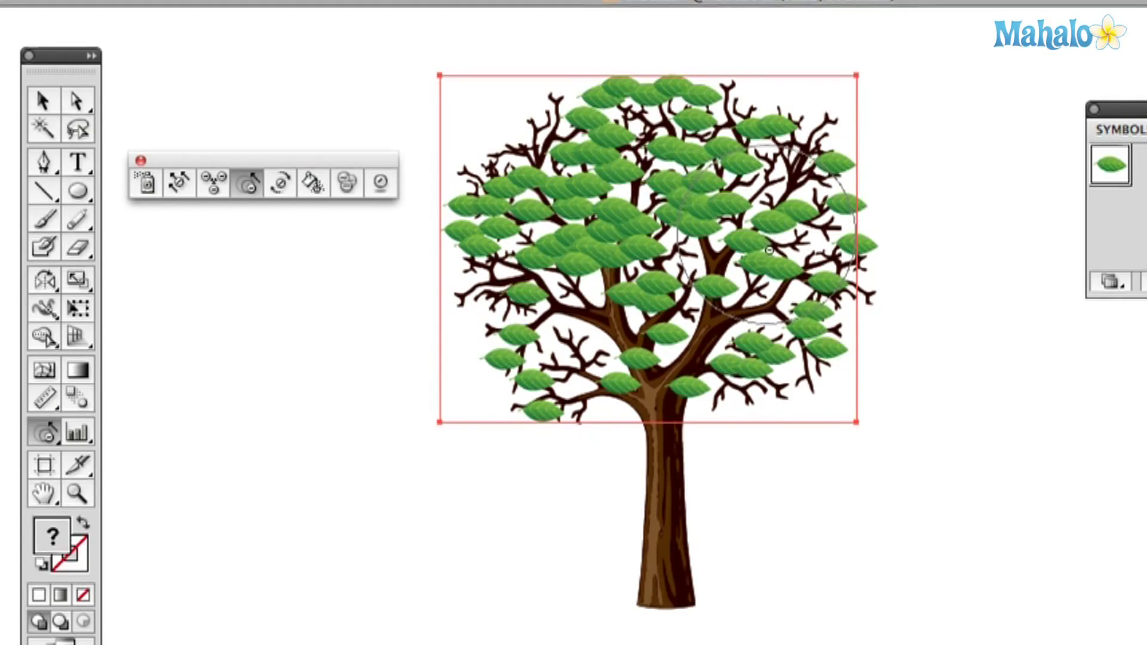
left_click_drag(544, 397, 490, 392)
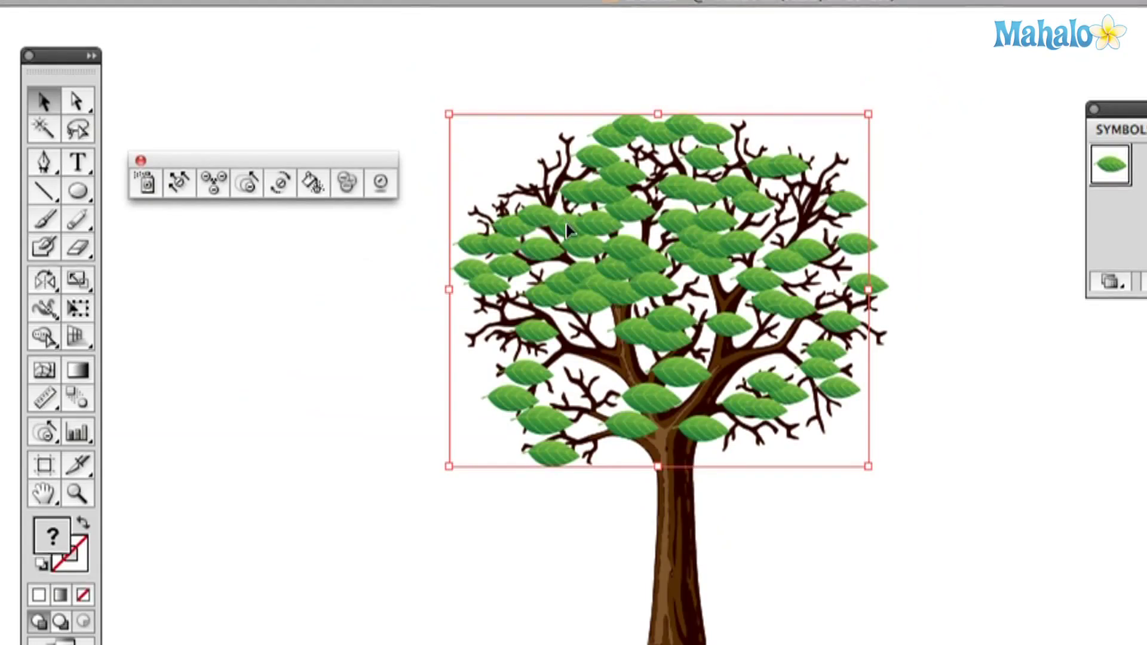
Deselect the sprayed leaf symbol set and select it again as a whole.
left_click(465, 60)
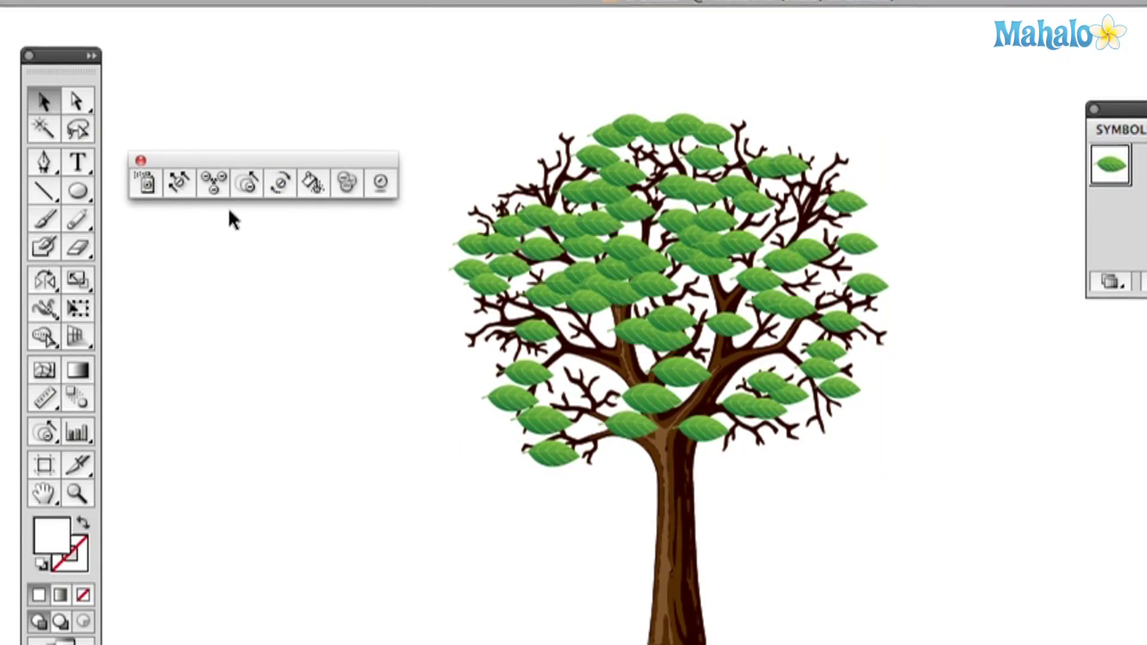
left_click(510, 212)
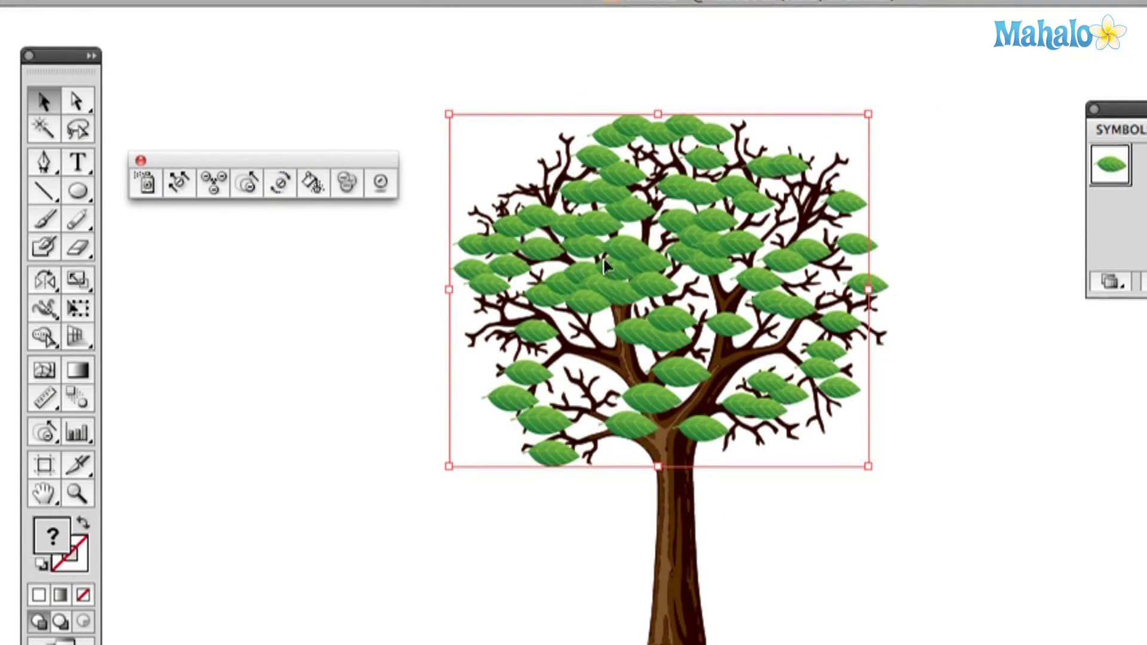
left_click(465, 59)
left_click(648, 320)
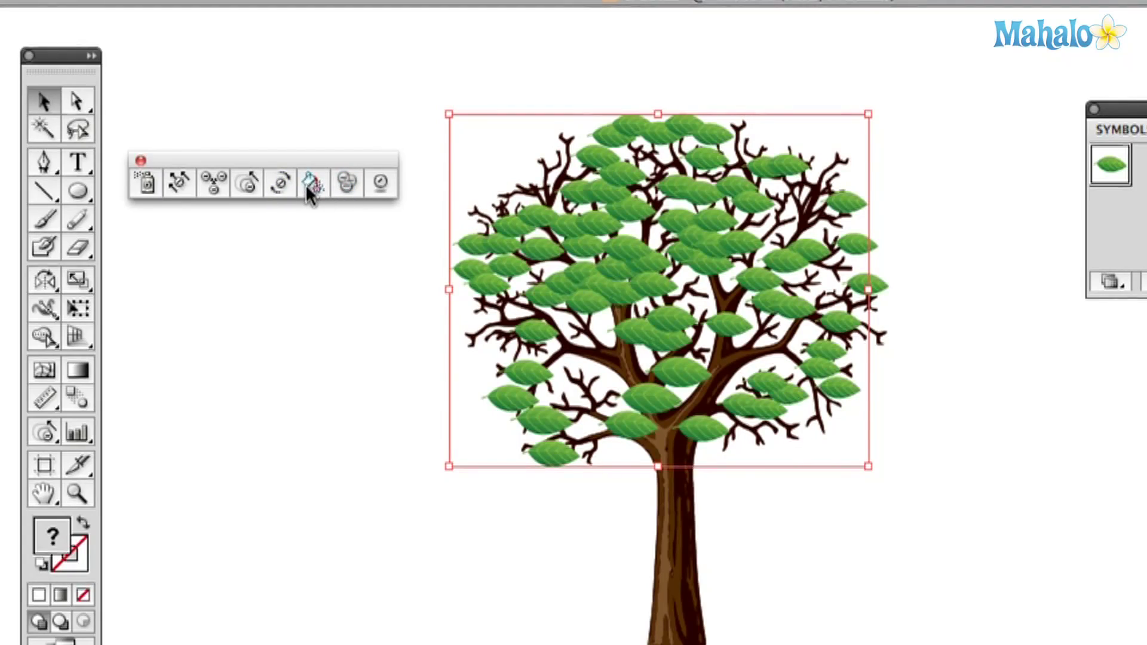
Rotate leaves throughout the crown and on the lower branches with the Symbol Spinner so they point in varied directions.
left_click(281, 182)
mouse_move(573, 230)
left_mouse_down()
mouse_move(622, 240)
mouse_move(592, 383)
mouse_move(627, 412)
mouse_move(509, 326)
mouse_move(489, 268)
mouse_move(541, 197)
mouse_move(550, 162)
mouse_move(633, 179)
mouse_move(747, 179)
mouse_move(831, 272)
mouse_move(705, 413)
mouse_move(622, 454)
mouse_move(512, 396)
mouse_move(548, 438)
mouse_move(689, 413)
left_mouse_up()
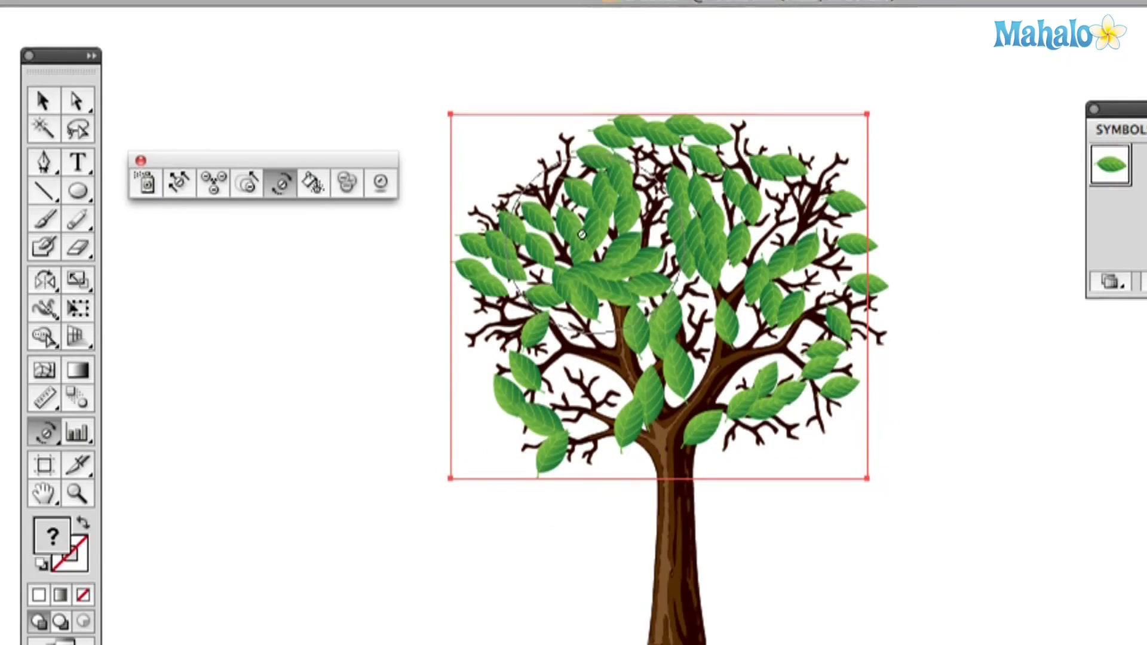
mouse_move(582, 234)
left_mouse_down()
mouse_move(627, 218)
mouse_move(600, 221)
left_mouse_up()
mouse_move(702, 246)
left_mouse_down()
mouse_move(771, 220)
mouse_move(769, 277)
mouse_move(823, 248)
mouse_move(770, 187)
left_mouse_up()
left_click_drag(756, 254, 828, 256)
mouse_move(662, 379)
left_mouse_down()
mouse_move(540, 357)
mouse_move(524, 344)
mouse_move(471, 389)
left_mouse_up()
left_click_drag(531, 254, 450, 334)
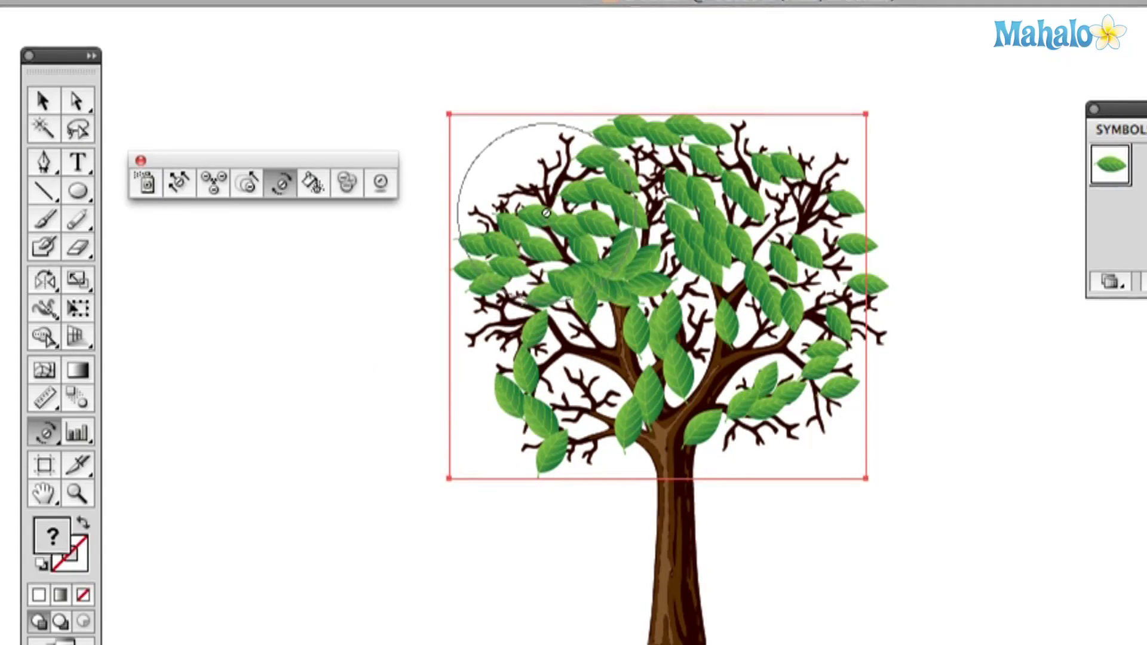
mouse_move(546, 213)
left_mouse_down()
mouse_move(521, 219)
mouse_move(555, 155)
mouse_move(587, 154)
mouse_move(521, 111)
left_mouse_up()
left_click_drag(643, 199, 656, 163)
left_click_drag(762, 244, 759, 298)
mouse_move(604, 157)
left_mouse_down()
mouse_move(679, 140)
mouse_move(561, 110)
mouse_move(555, 120)
left_mouse_up()
mouse_move(692, 179)
left_mouse_down()
mouse_move(556, 138)
mouse_move(548, 150)
left_mouse_up()
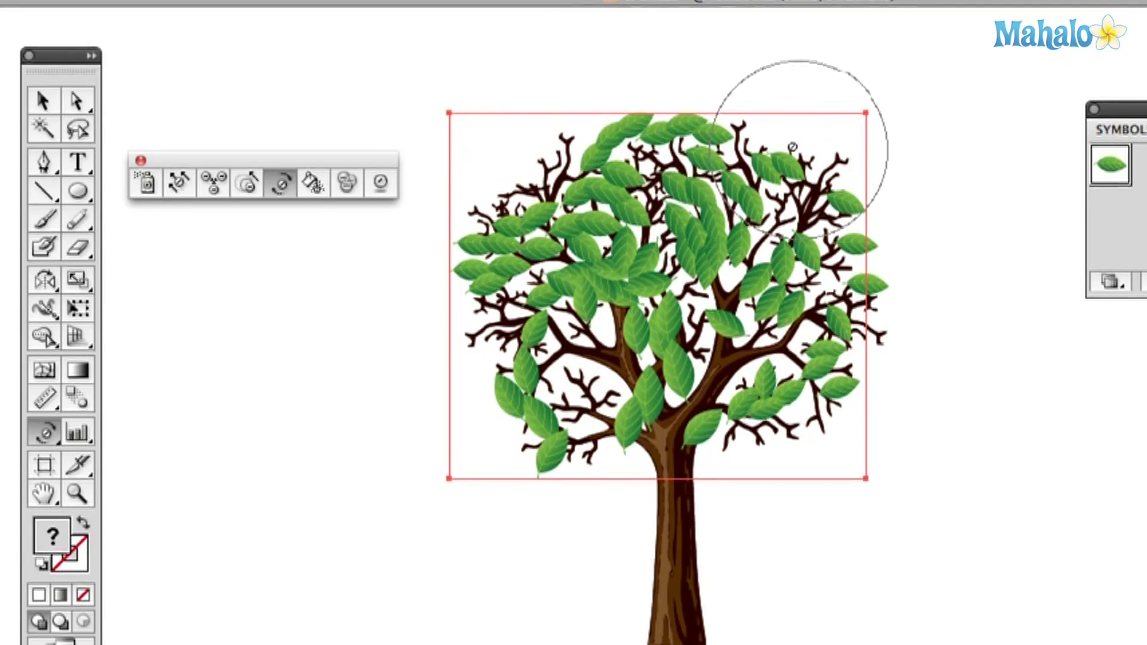
mouse_move(792, 147)
left_mouse_down()
mouse_move(547, 116)
mouse_move(658, 165)
left_mouse_up()
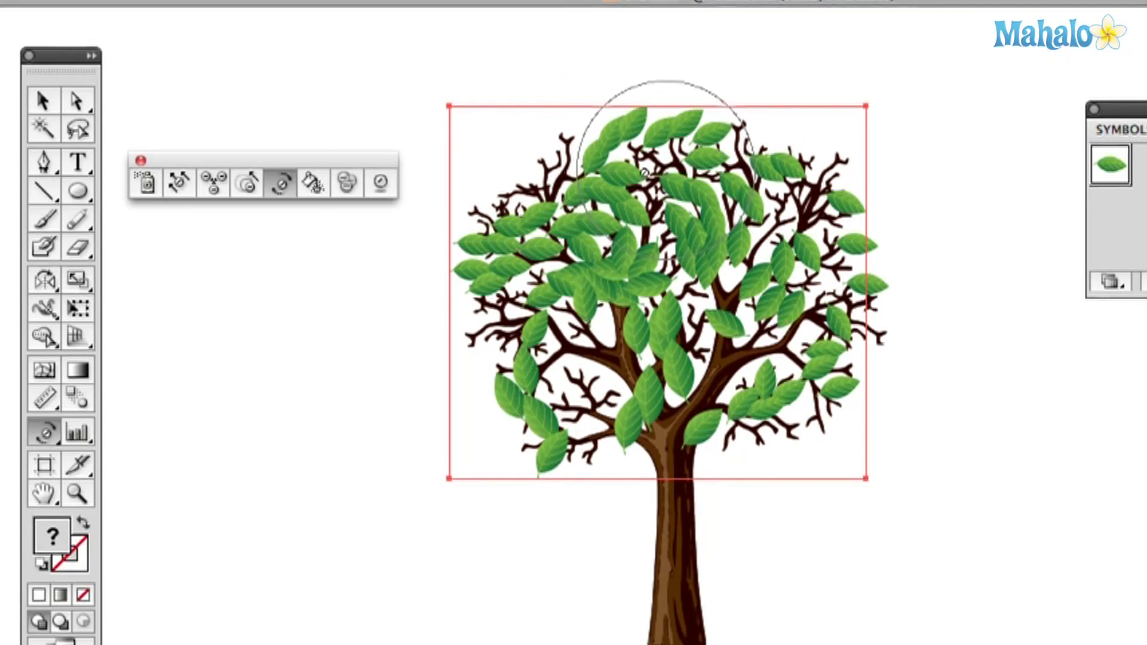
Choose the Symbol Stainer and set the fill colour to orange with C 6.67, M 63, Y 100 and K 0.78.
left_click(310, 181)
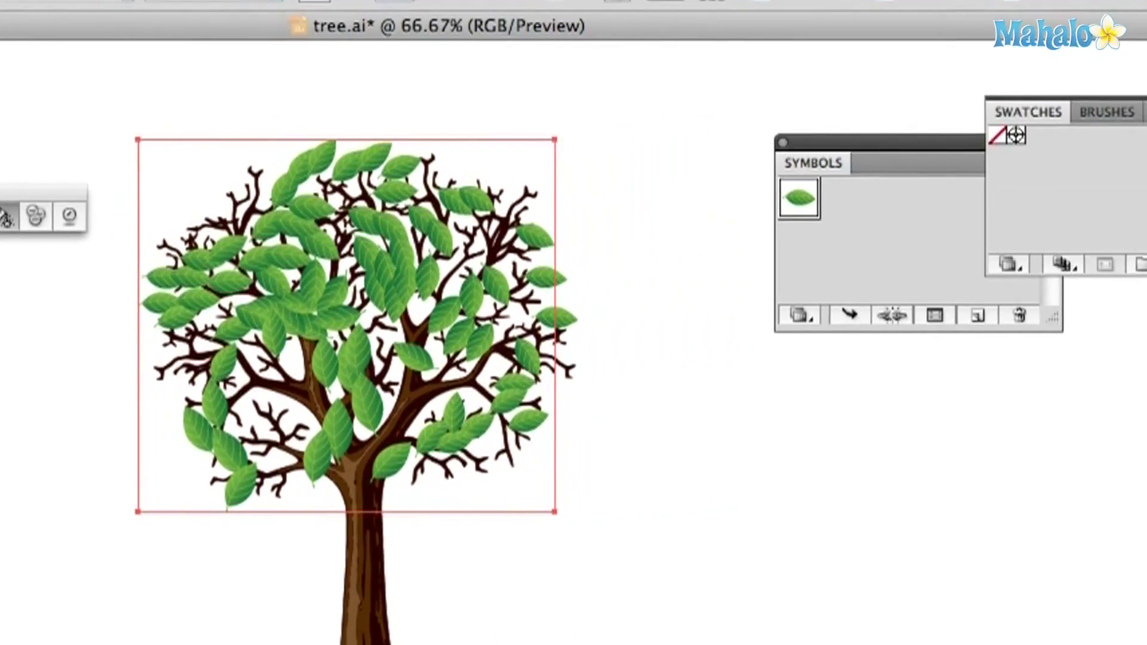
left_click(1145, 78)
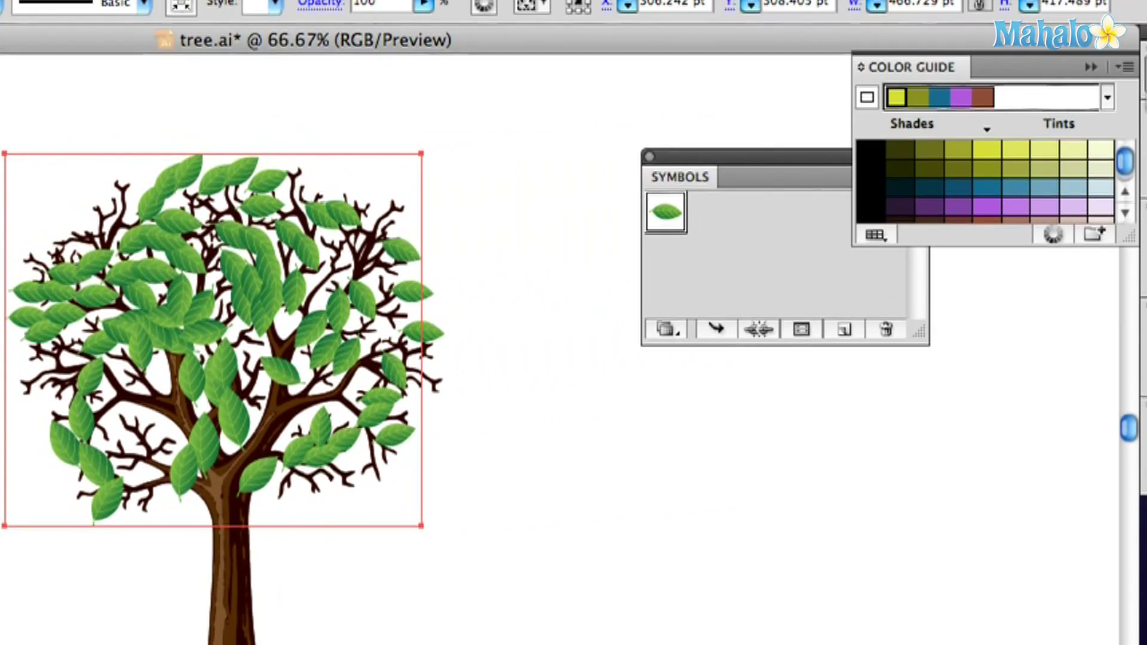
left_click(1098, 71)
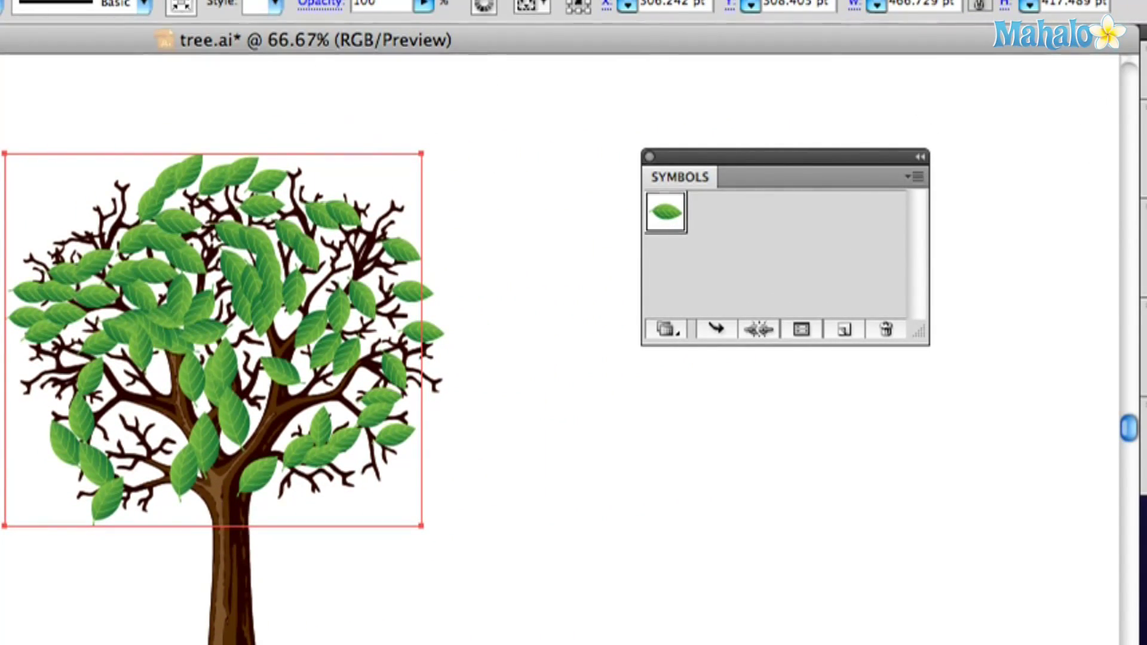
left_click(188, 0)
left_click(386, 371)
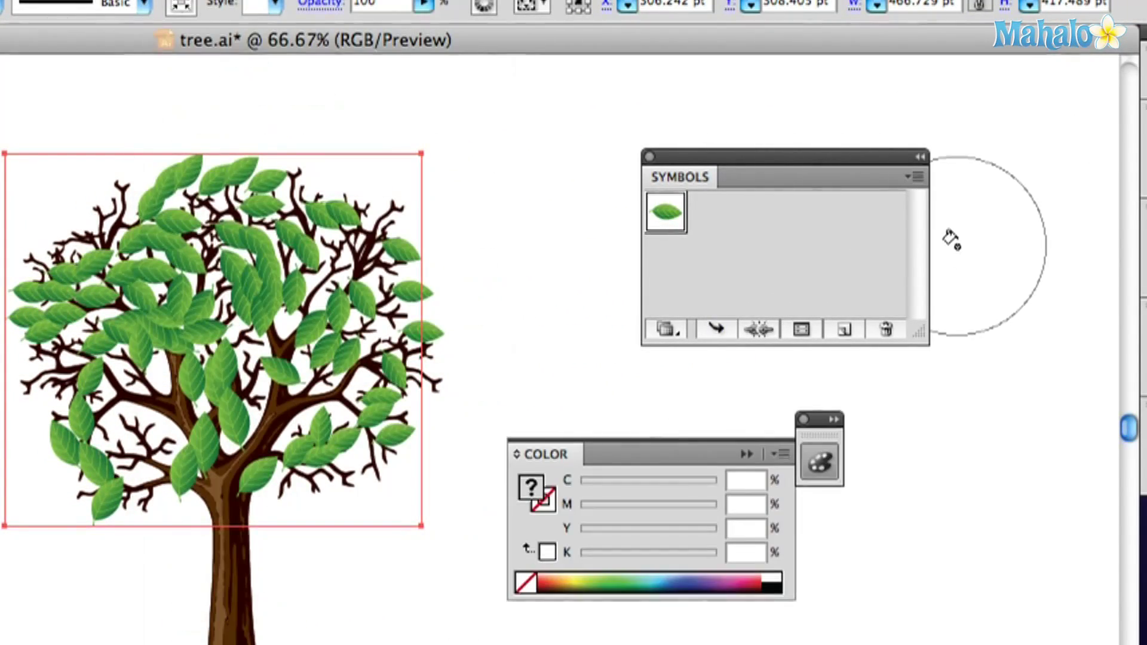
left_click(547, 582)
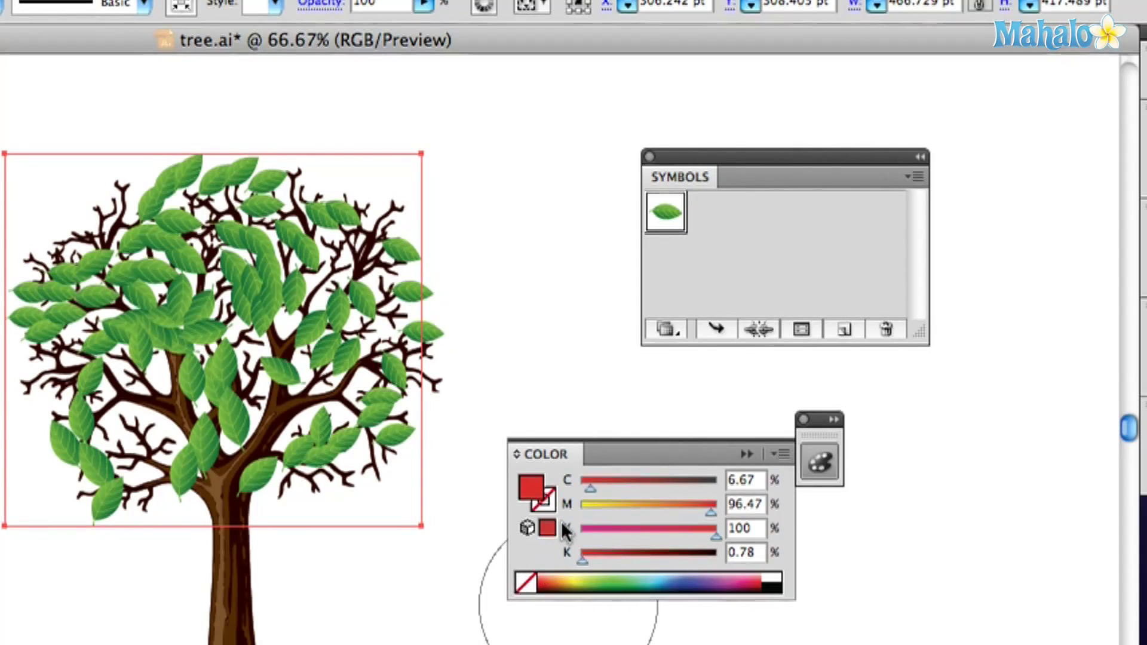
left_click(665, 506)
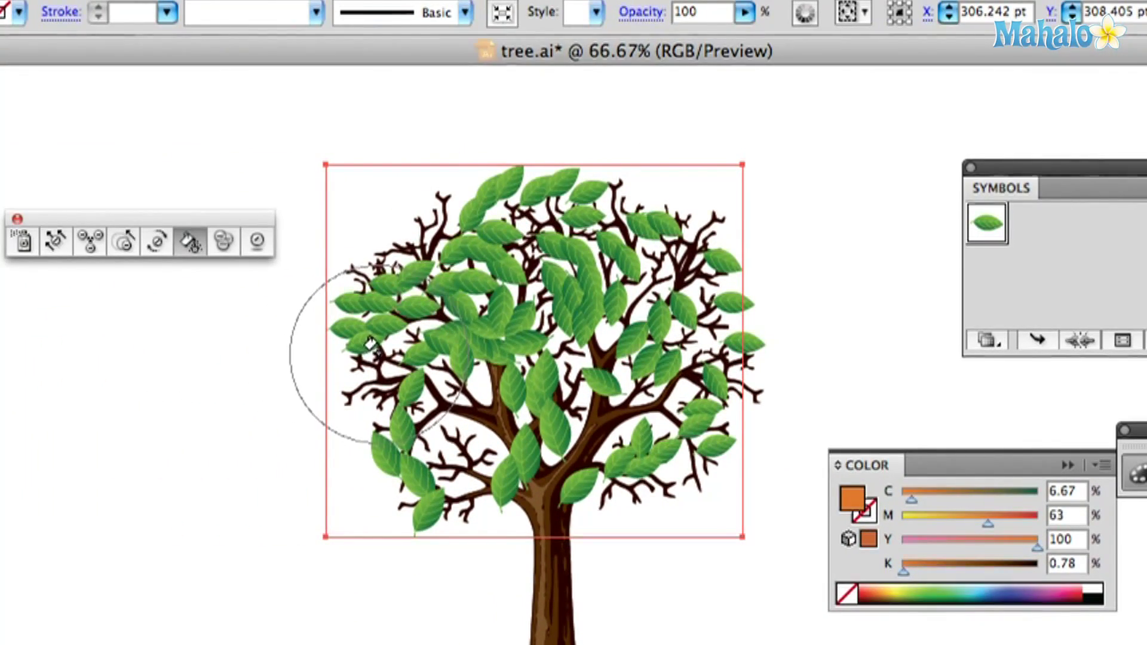
Stain most of the leaves orange-brown across the crown and lower branches, leaving a few at the far right and near the trunk green.
mouse_move(371, 287)
left_mouse_down()
mouse_move(558, 153)
mouse_move(632, 141)
mouse_move(691, 180)
left_mouse_up()
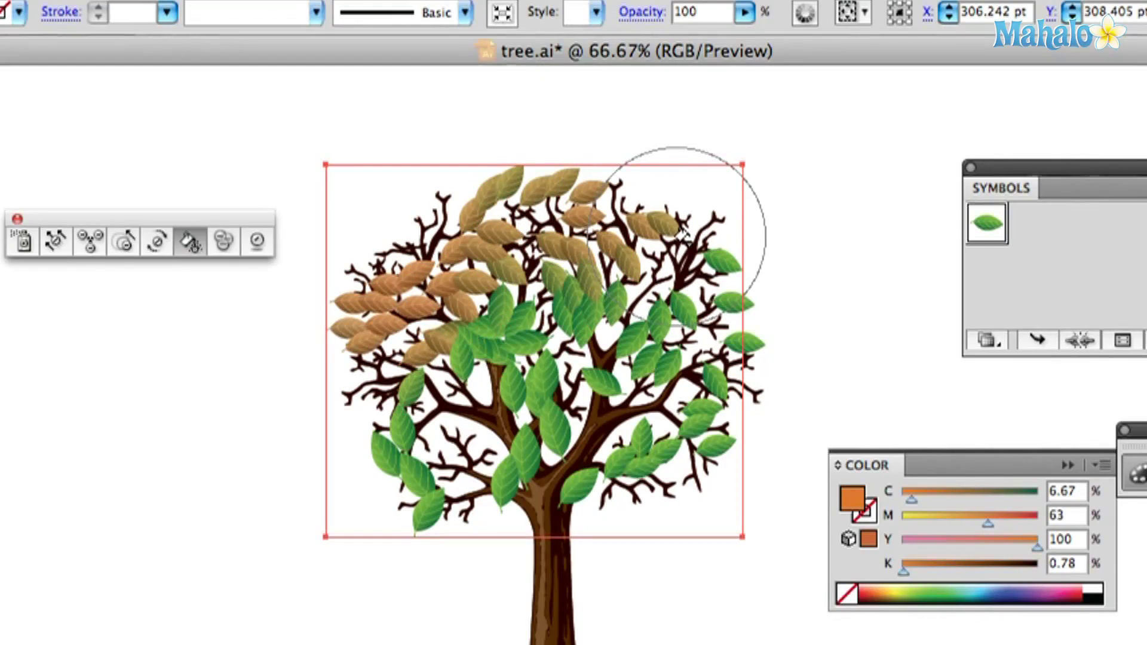
mouse_move(665, 337)
left_mouse_down()
mouse_move(627, 269)
mouse_move(514, 299)
mouse_move(410, 436)
mouse_move(418, 452)
left_mouse_up()
mouse_move(669, 454)
left_mouse_down()
mouse_move(660, 482)
mouse_move(730, 378)
mouse_move(661, 492)
left_mouse_up()
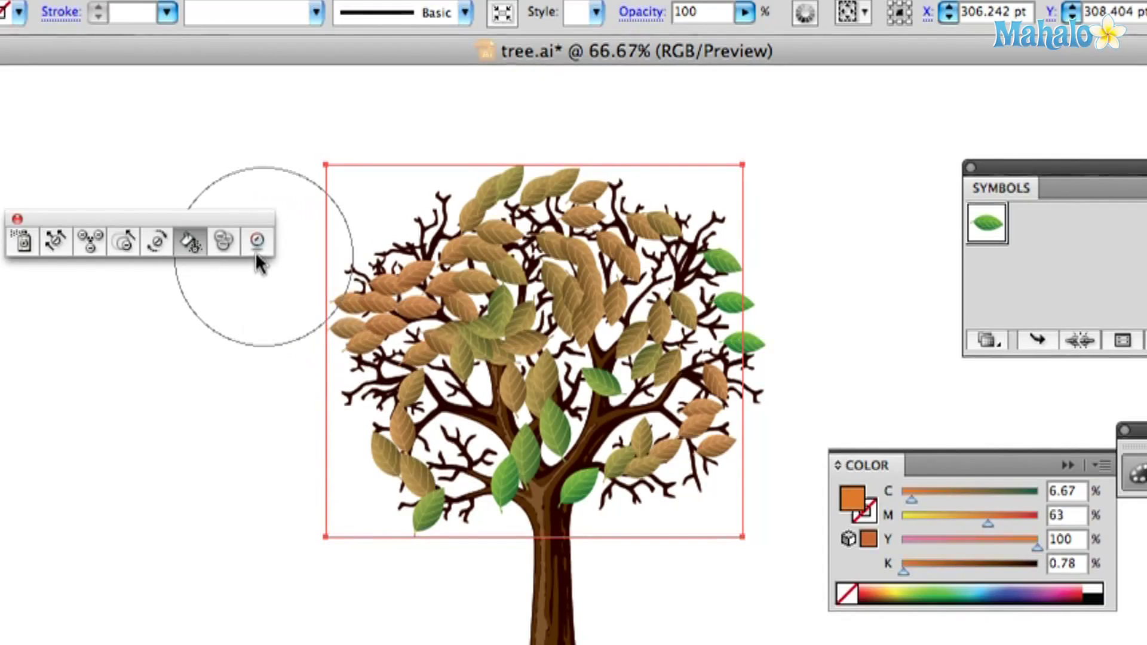
Make leaves across the left, middle and lower-left crown partly transparent with the Symbol Screener.
left_click(228, 238)
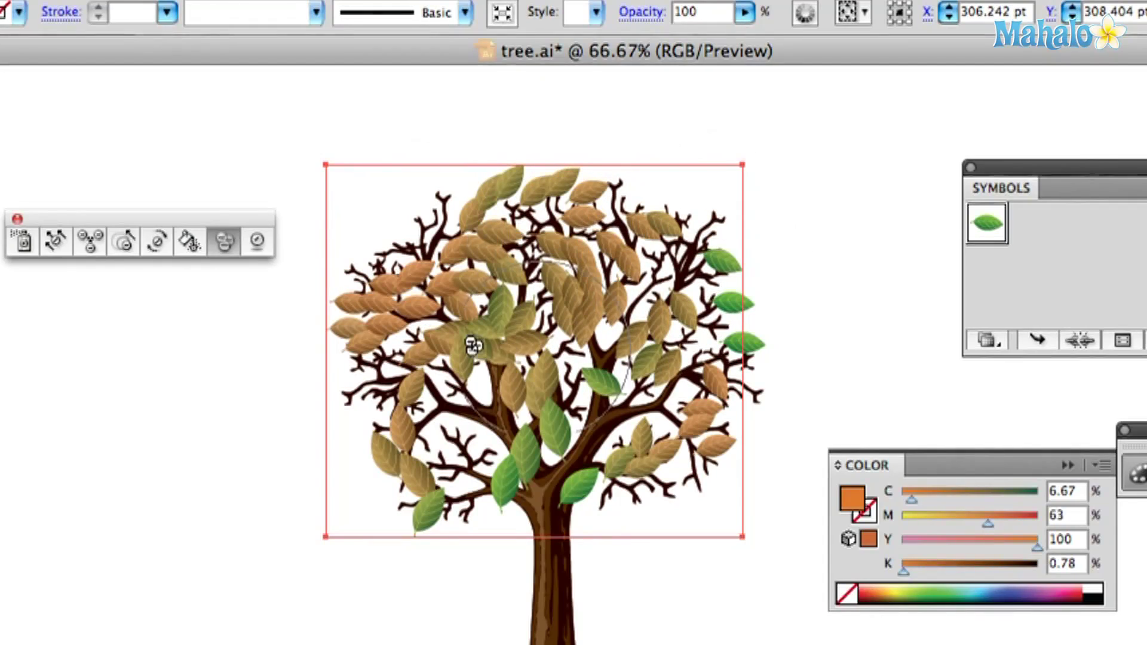
mouse_move(406, 310)
left_mouse_down()
mouse_move(418, 333)
mouse_move(430, 251)
mouse_move(601, 269)
mouse_move(678, 358)
mouse_move(435, 442)
mouse_move(389, 501)
left_mouse_up()
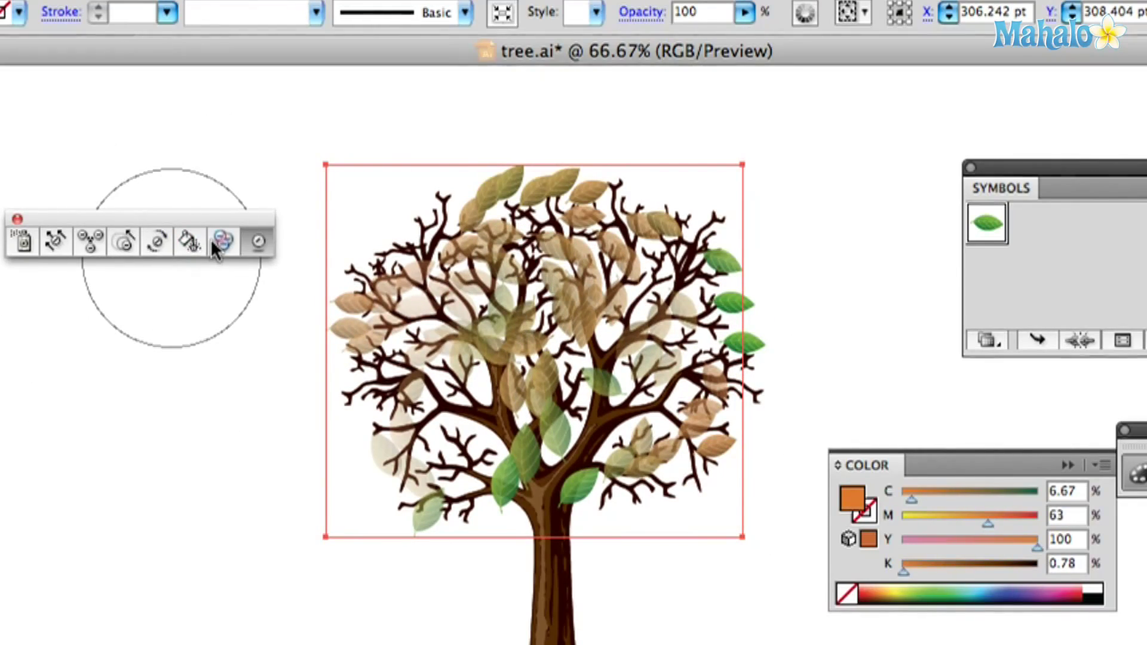
Apply the white graphic style with a black outline to leaves in the middle and right crown with the Symbol Styler, and inspect them up close.
left_click(259, 241)
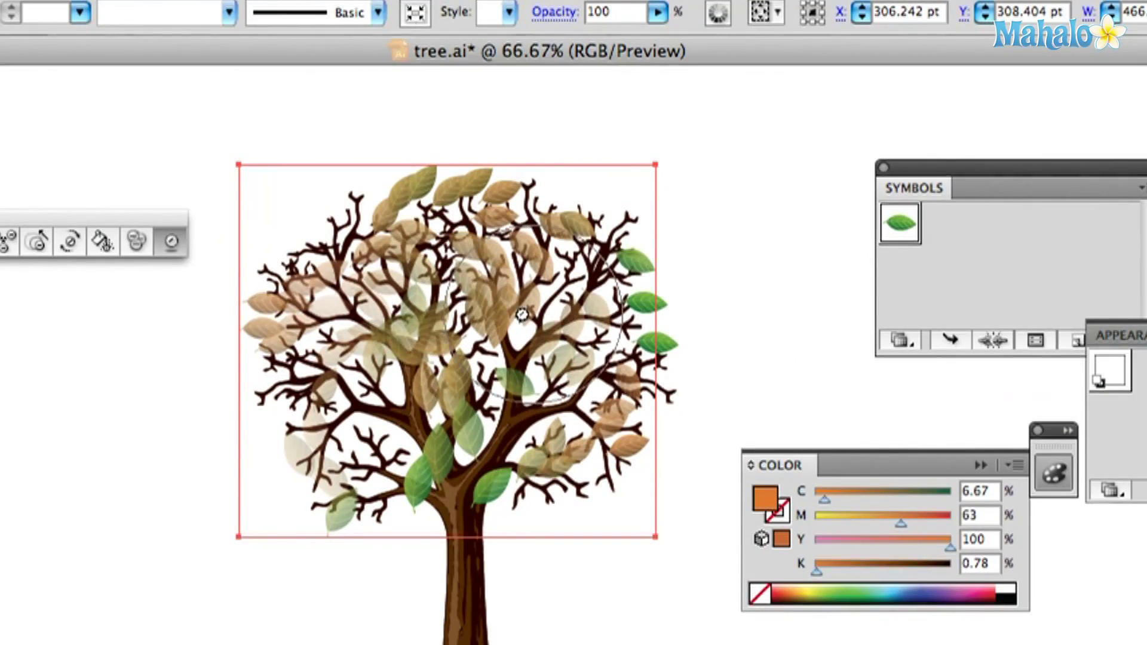
mouse_move(489, 271)
left_mouse_down()
mouse_move(505, 234)
mouse_move(574, 268)
left_mouse_up()
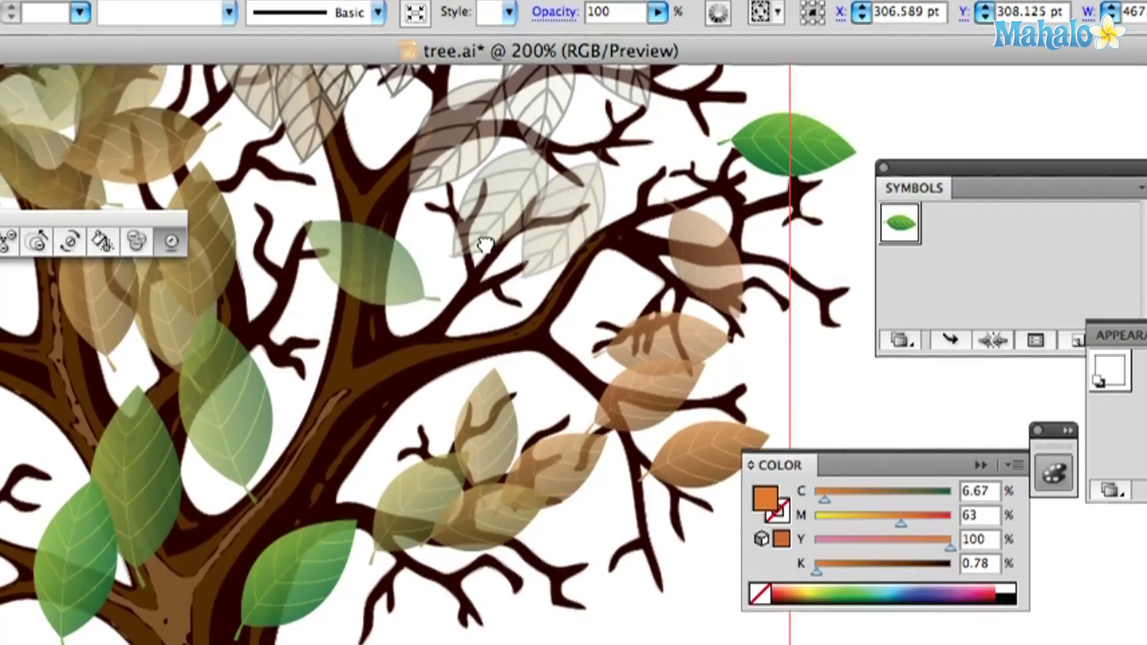
left_click_drag(486, 244, 499, 481)
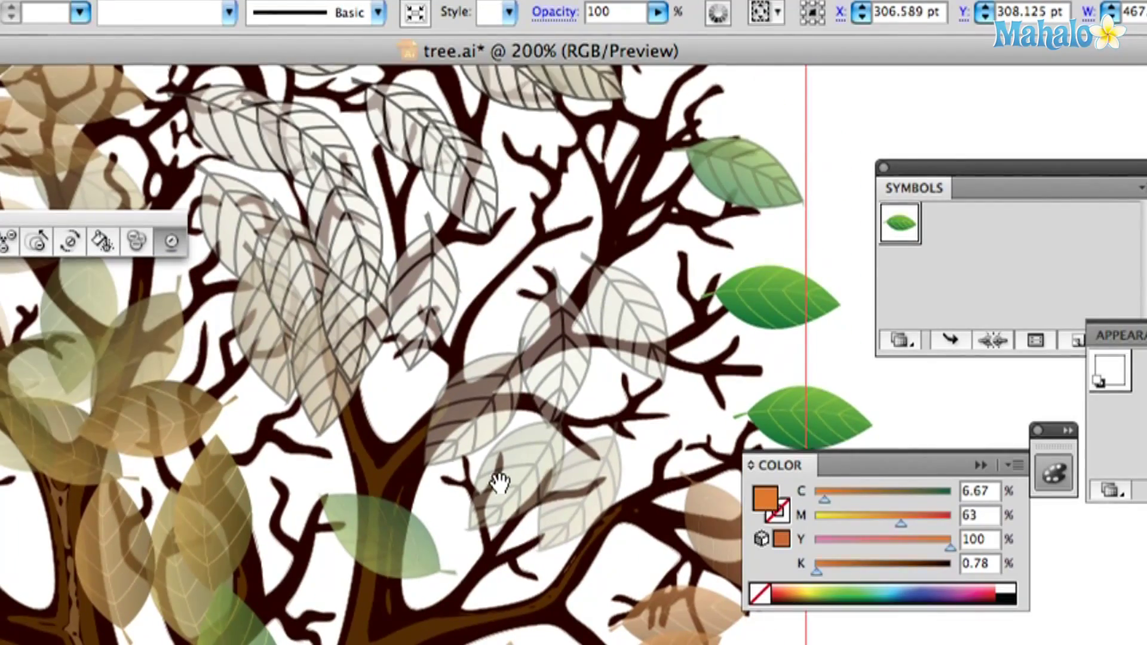
left_click(609, 242)
left_click_drag(439, 224, 444, 336)
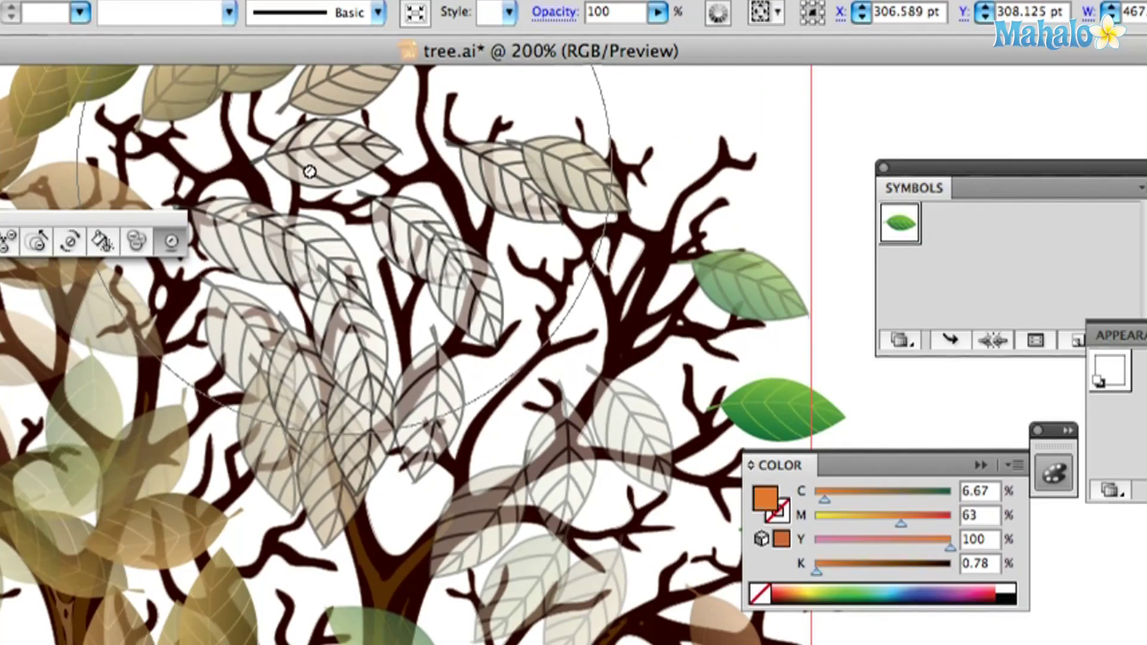